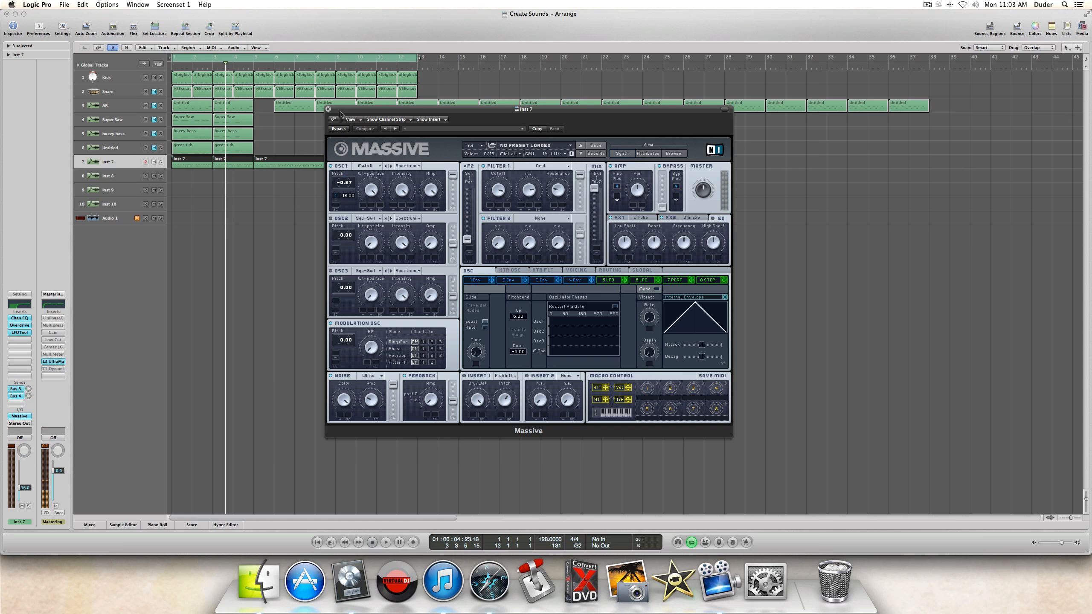
Step: Close the Massive window and play back the arrangement, muting the Kick track partway and unmuting it after stopping
left_click_drag(342, 110, 347, 124)
left_click(333, 122)
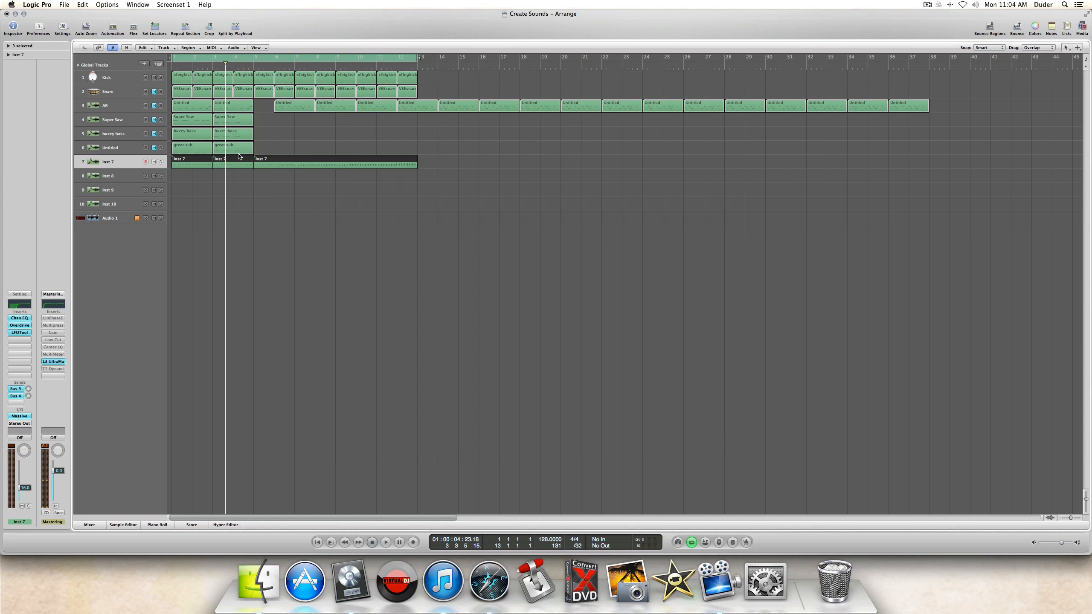
key("space")
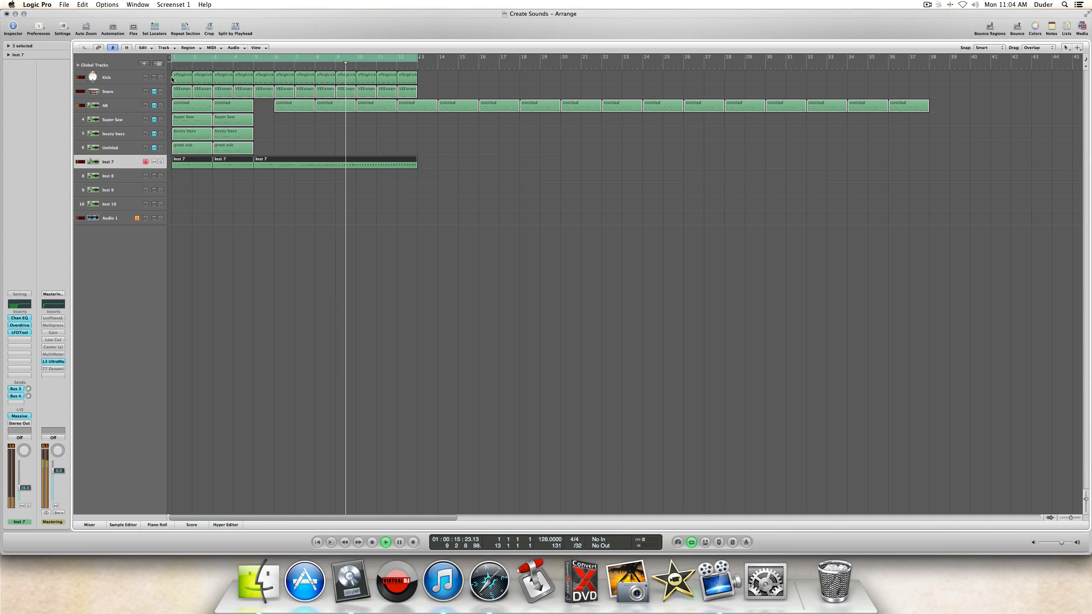
left_click(154, 78)
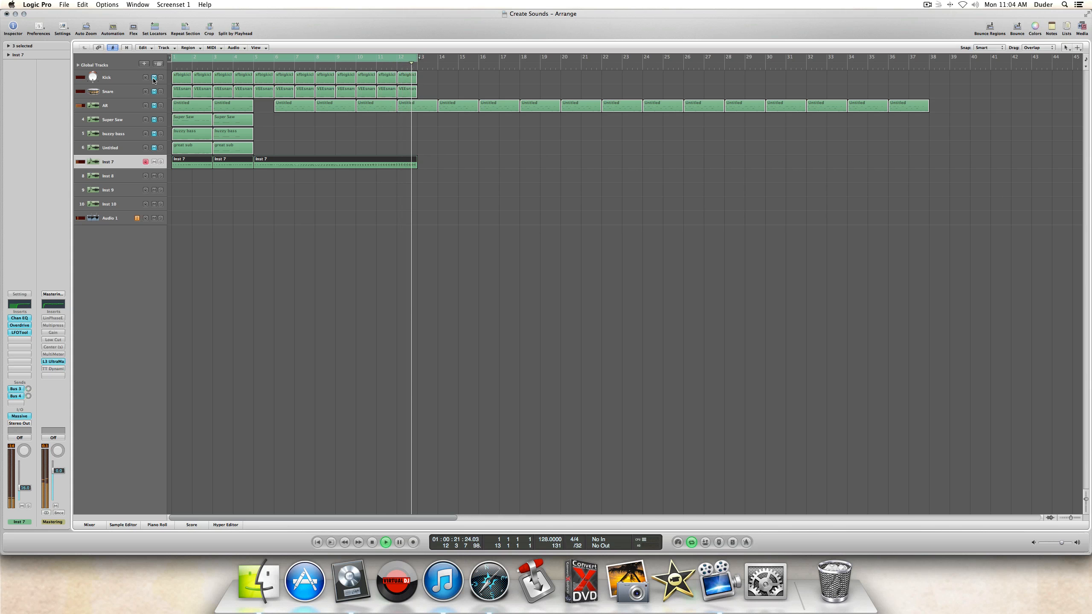
key("space")
left_click(154, 78)
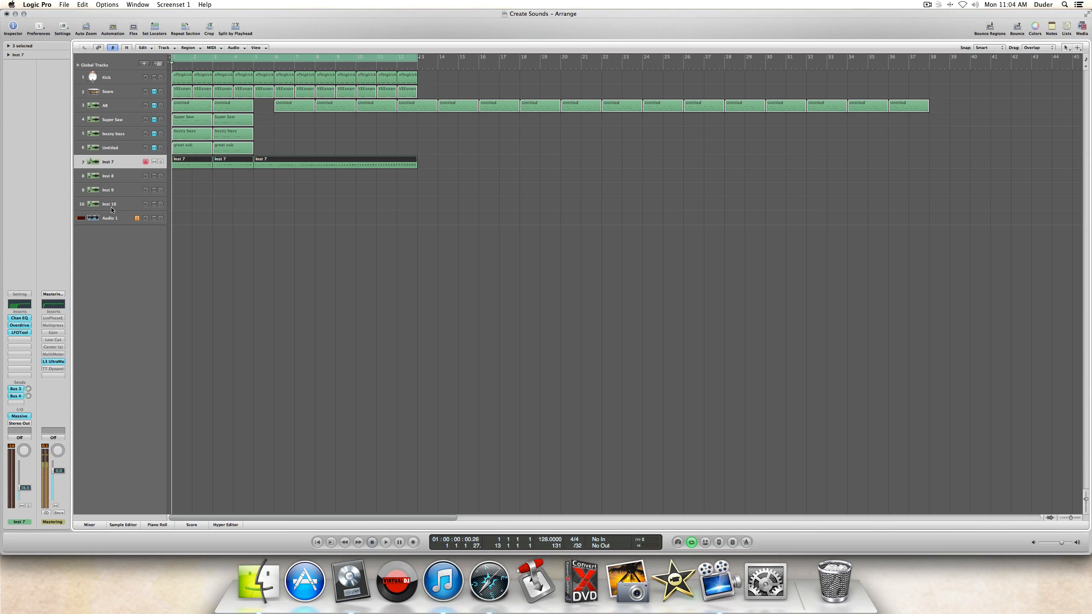
Step: Open the Massive synth on the Inst 7 track and view the wavetable choices for oscillator 1
left_click(19, 416)
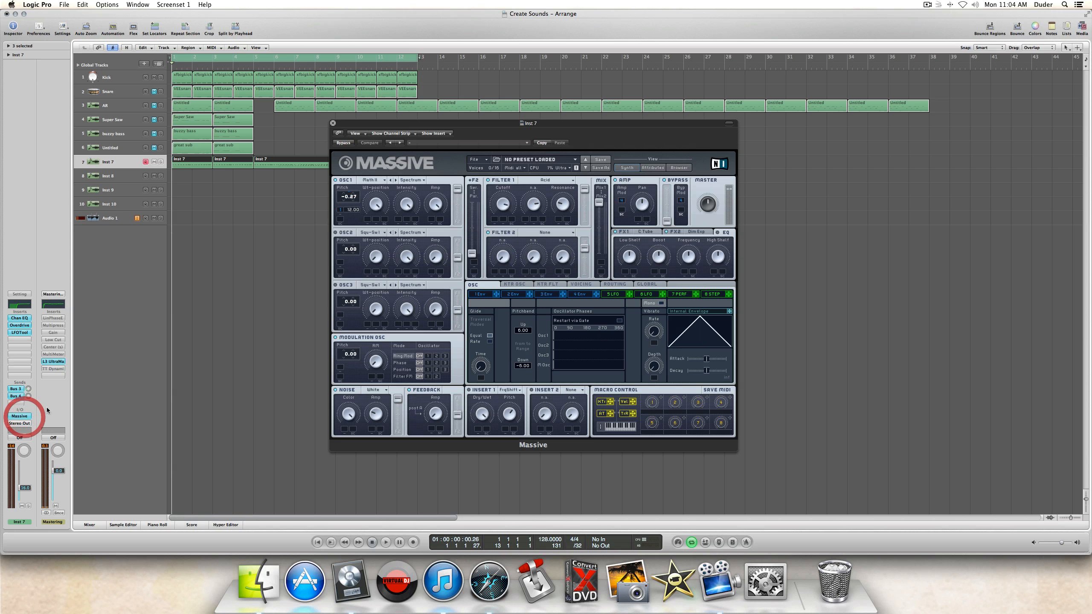
left_click_drag(518, 125, 396, 144)
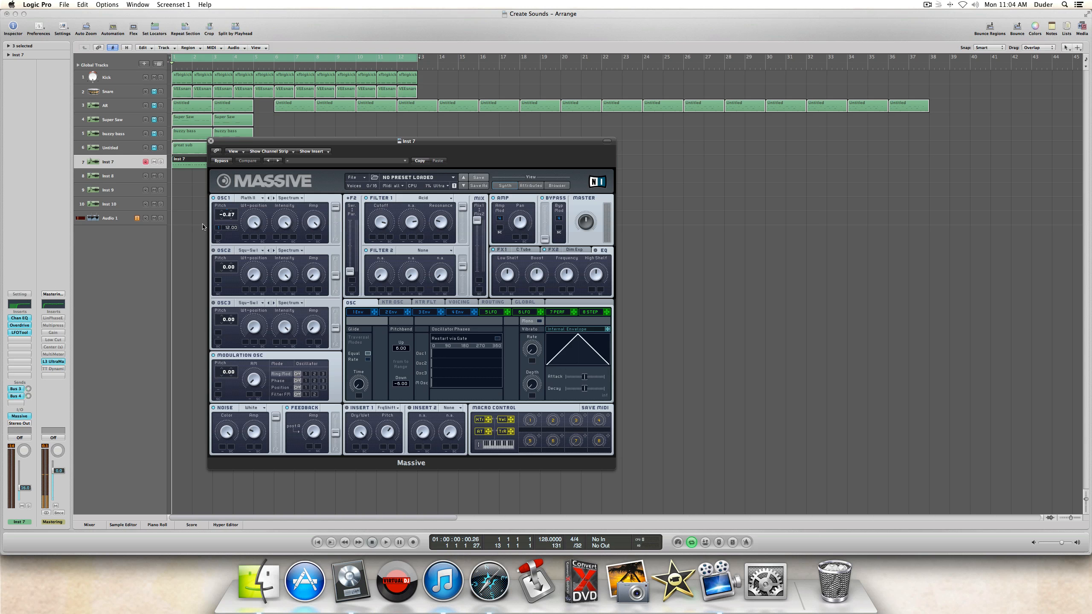
left_click(251, 198)
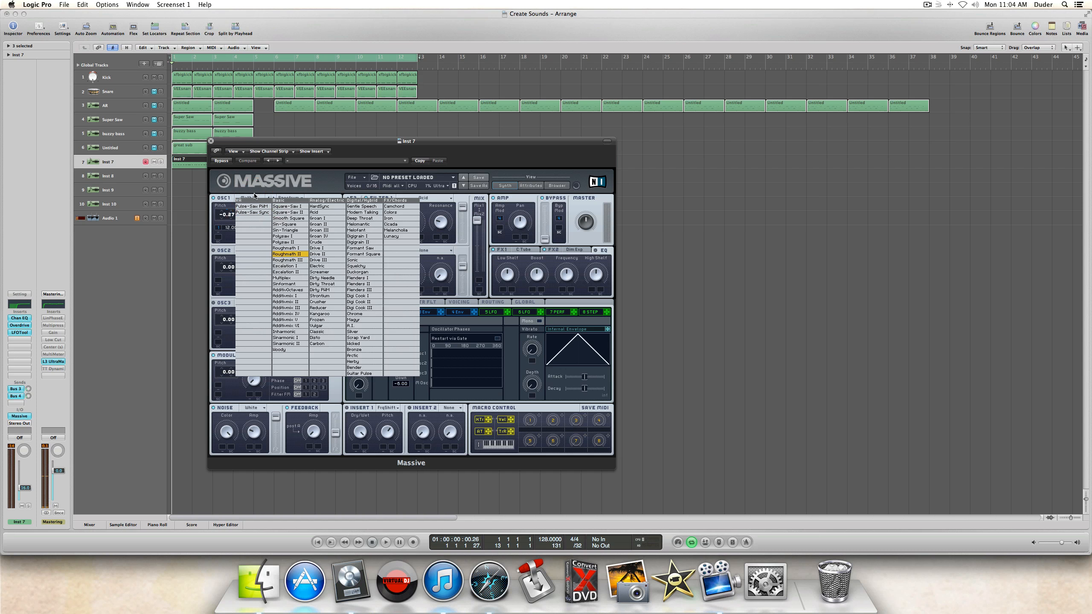
left_click(255, 190)
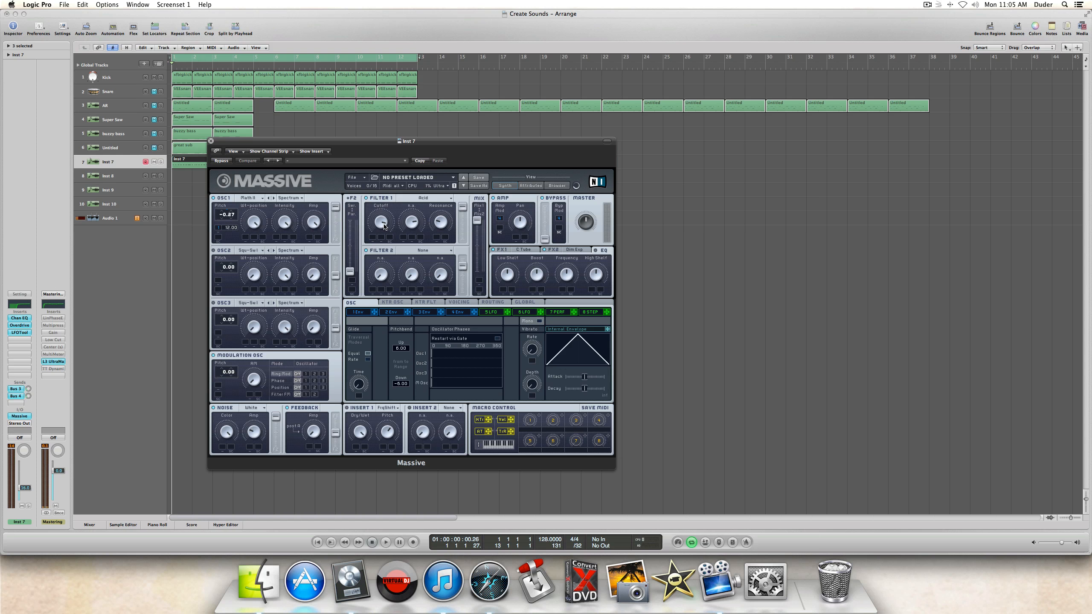
Step: Examine Massive's Filter 1 resonance, envelope 4 and envelope 1, including envelope 1's modulation of the oscillator 1 pitch
left_click(441, 224)
left_click(458, 313)
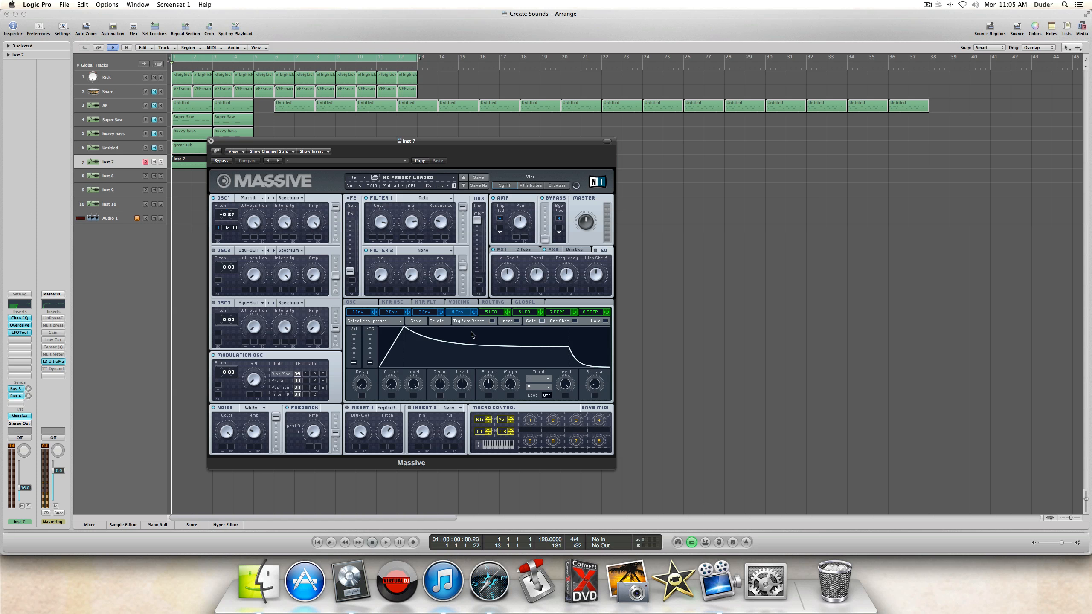
left_click(356, 311)
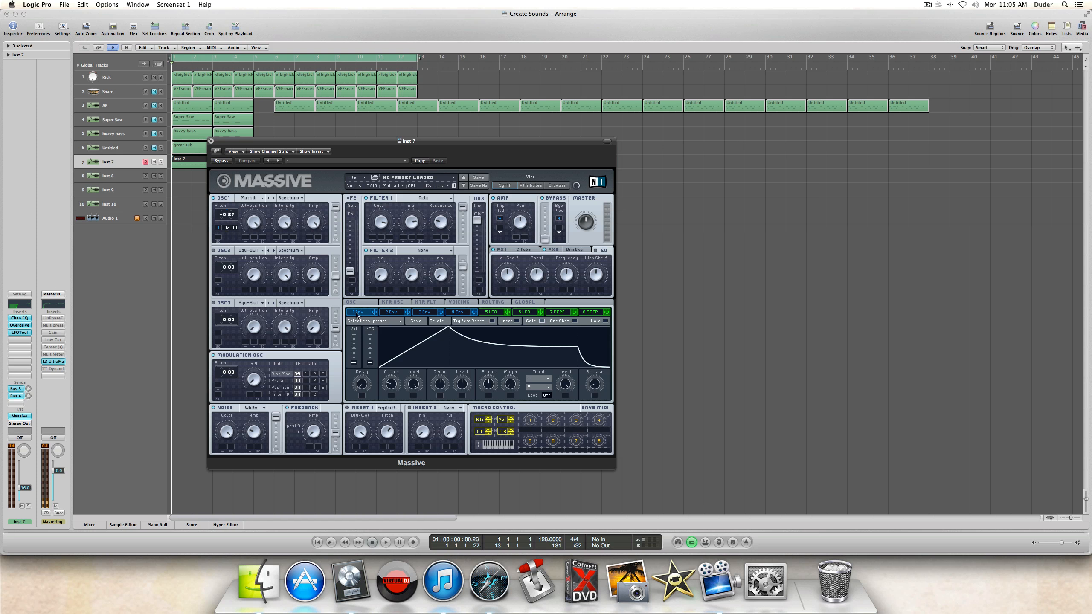
left_click_drag(375, 314, 220, 227)
left_click(366, 315)
Step: Review Massive's FX1 tube and FX2 dimension expander settings and the oscillator pitchbend settings
left_click(511, 251)
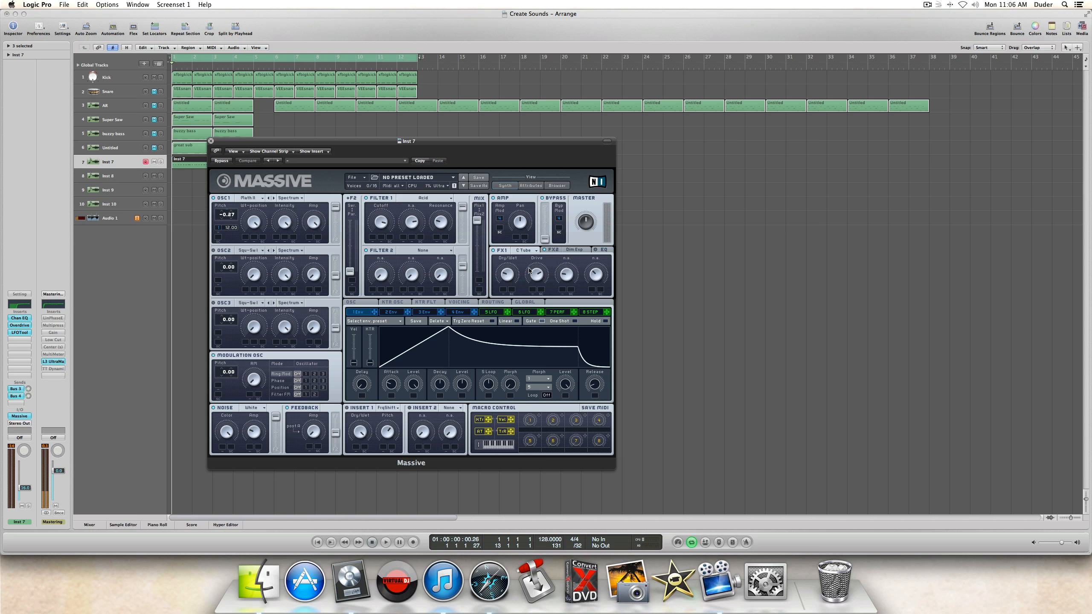
left_click(565, 252)
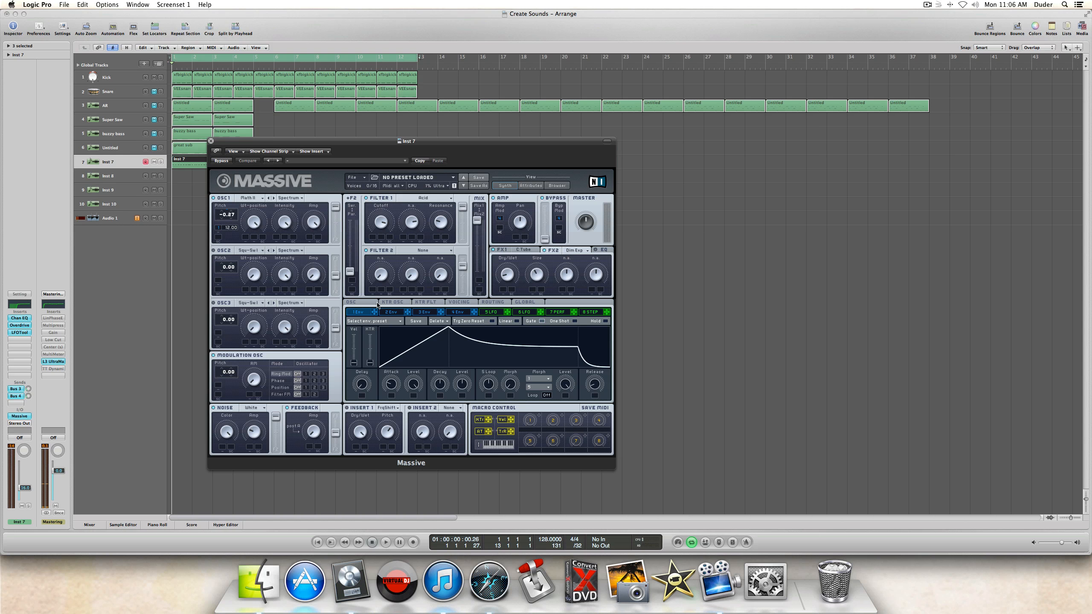
left_click(362, 303)
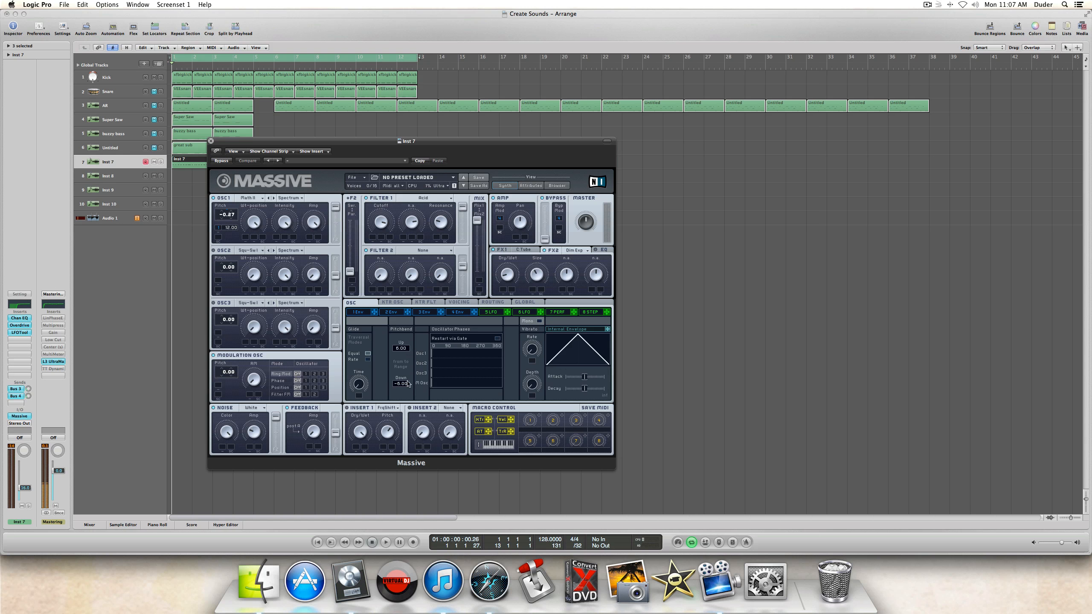
Step: Reposition the Massive window, review its Global and Voicing settings, and close the synth
left_click_drag(310, 141, 378, 202)
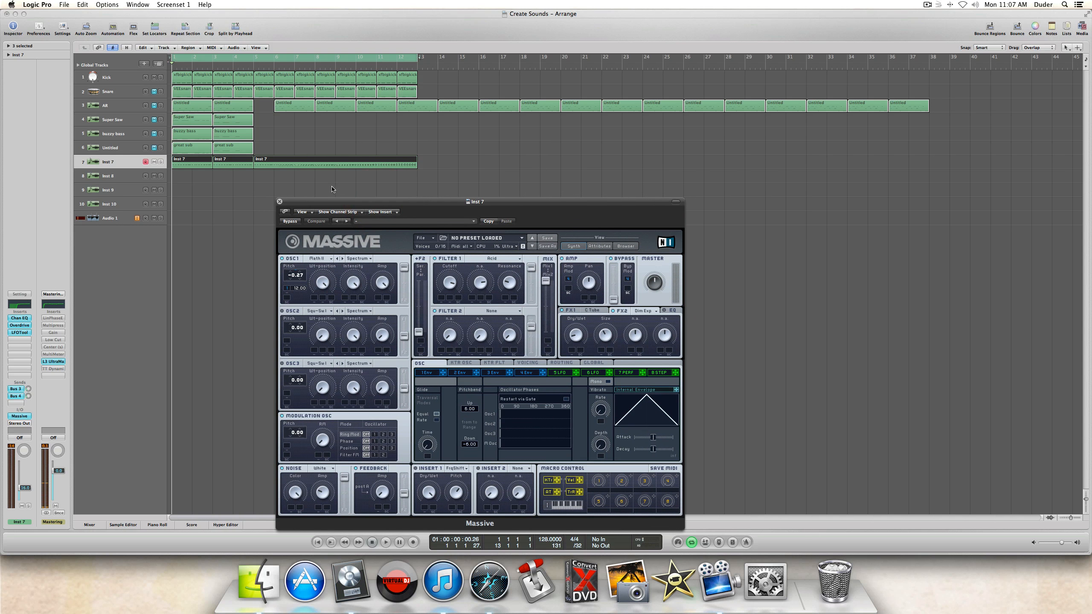
left_click_drag(450, 202, 443, 164)
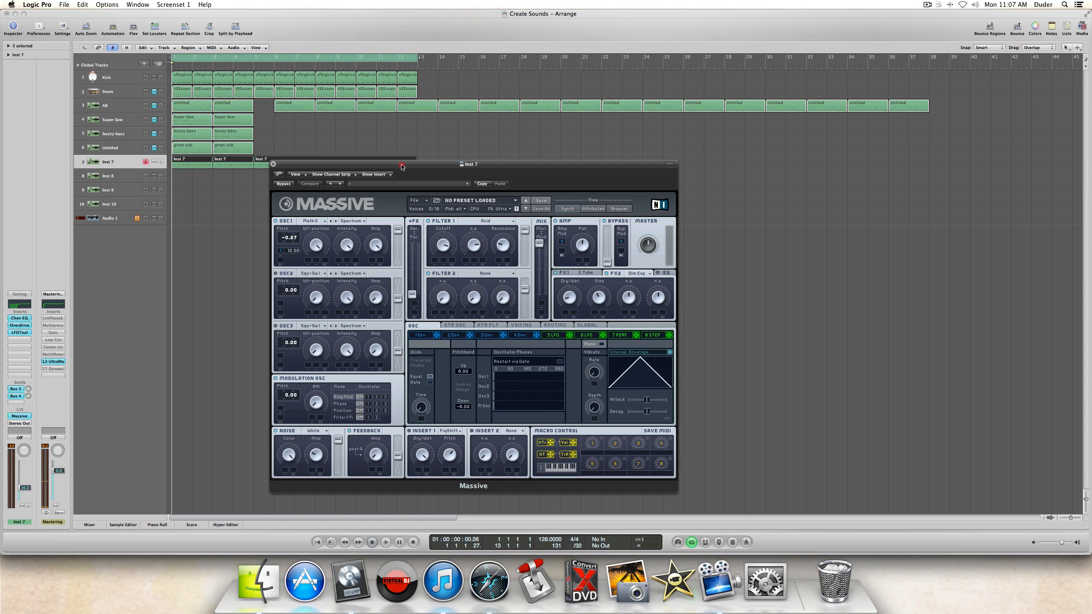
left_click_drag(401, 161, 399, 156)
left_click(585, 320)
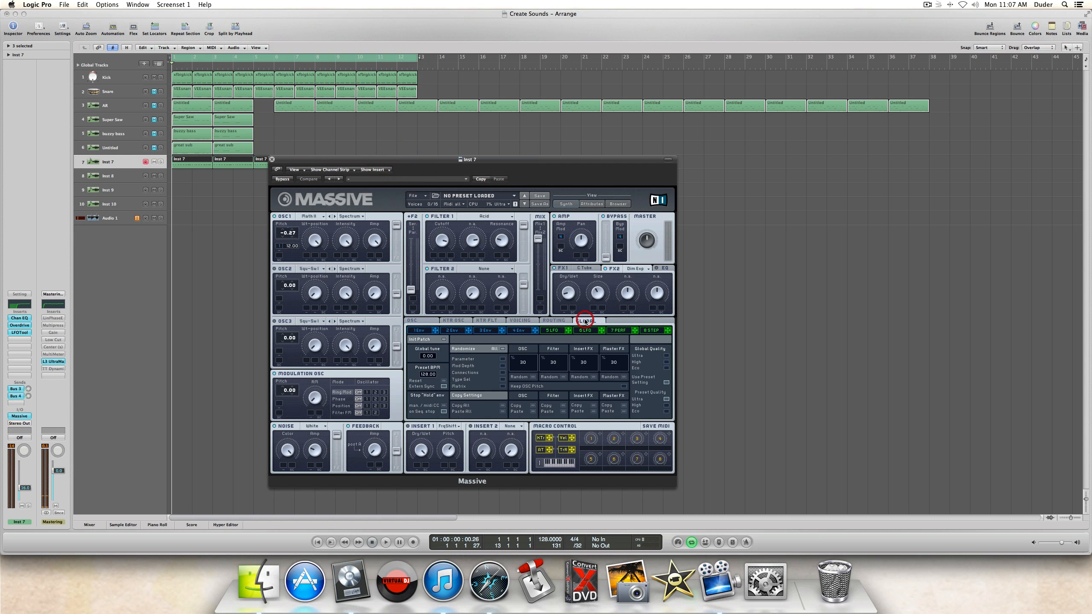
left_click(520, 321)
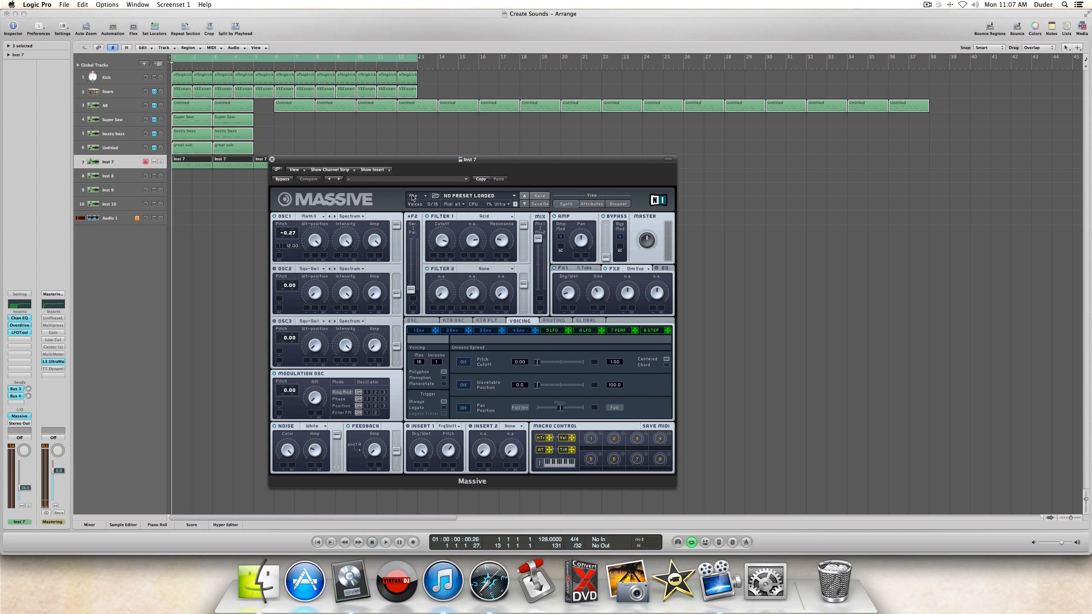
left_click(272, 160)
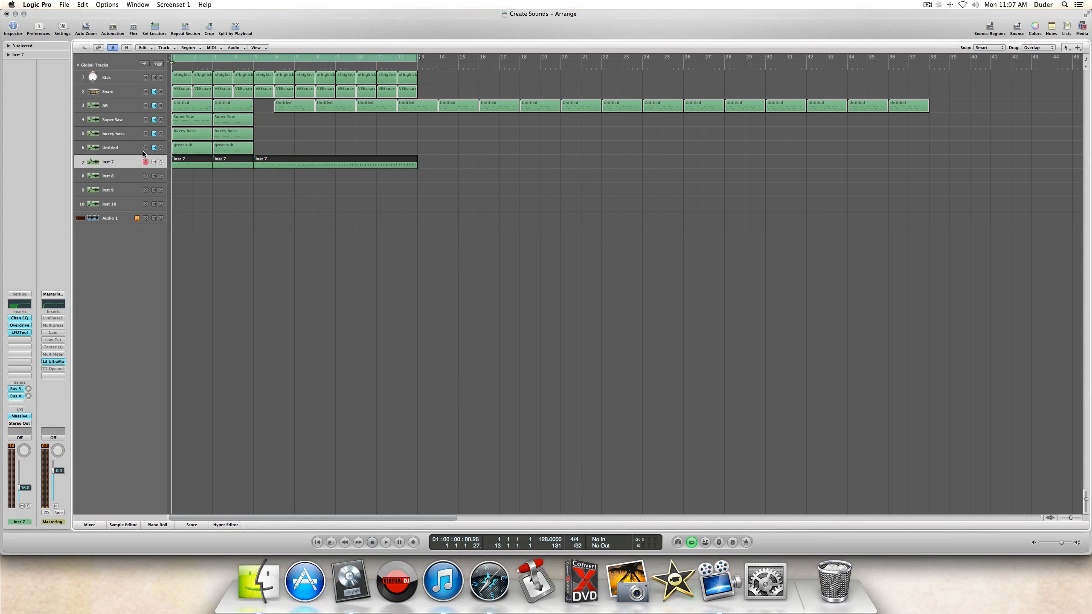
Step: Review the Channel EQ bands on the Inst 7 track and close the EQ window
left_click(116, 164)
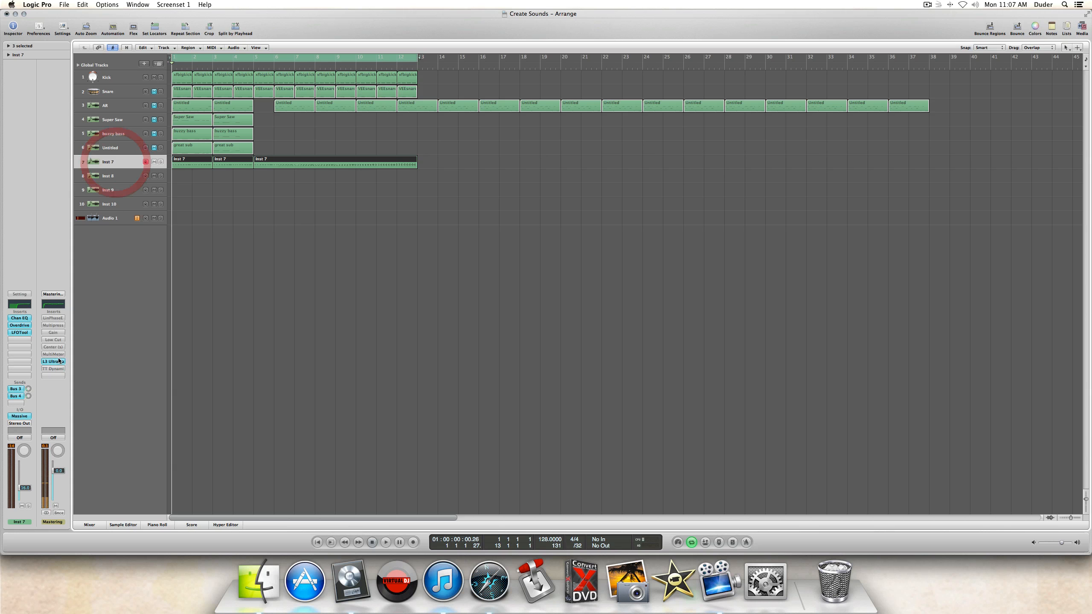
left_click(14, 317)
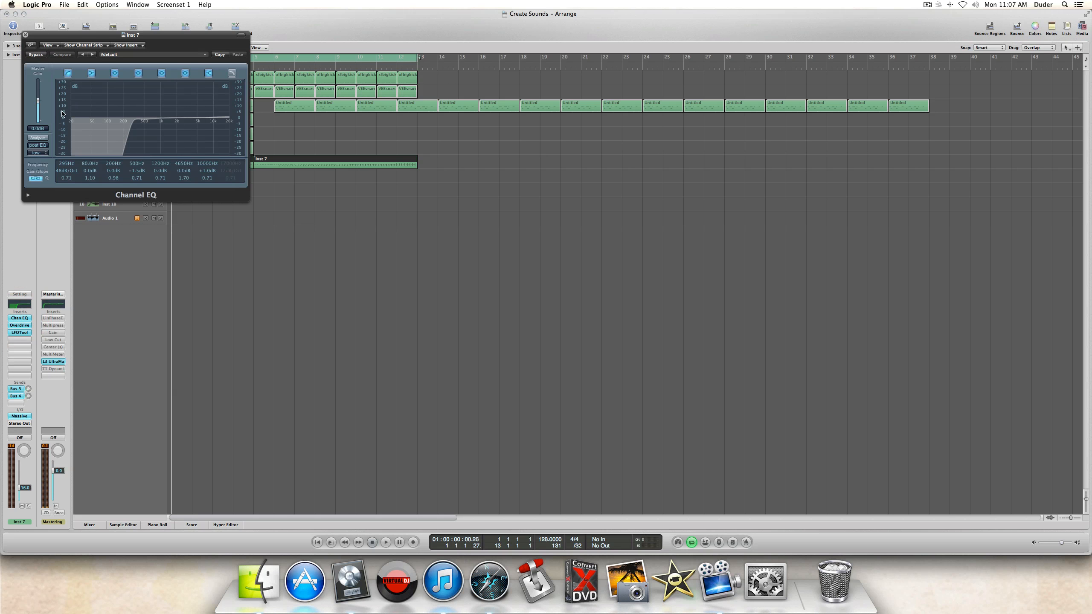
left_click_drag(63, 36, 156, 124)
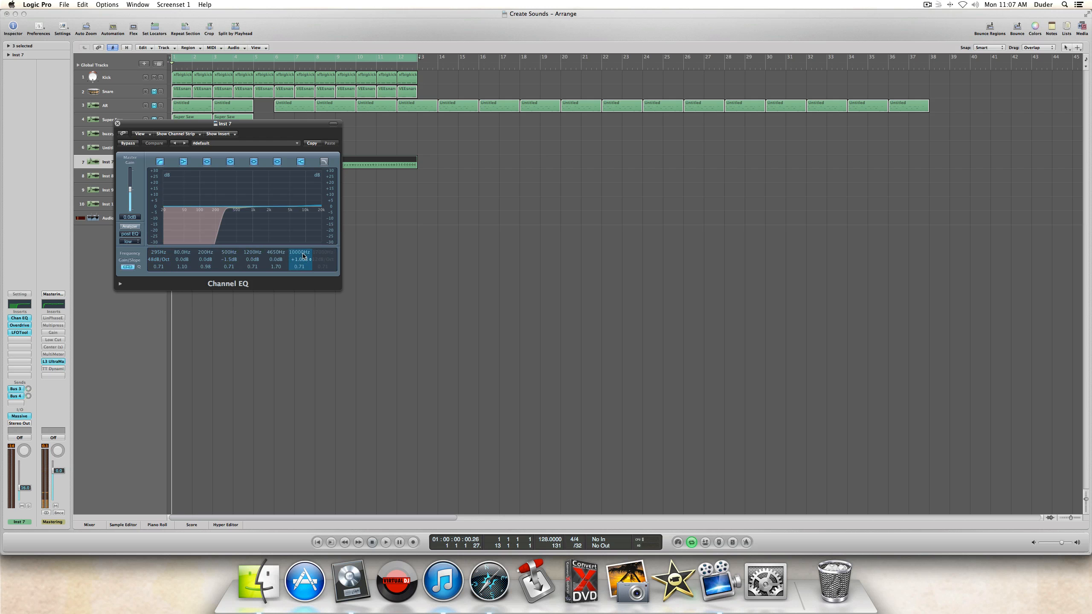
left_click(118, 123)
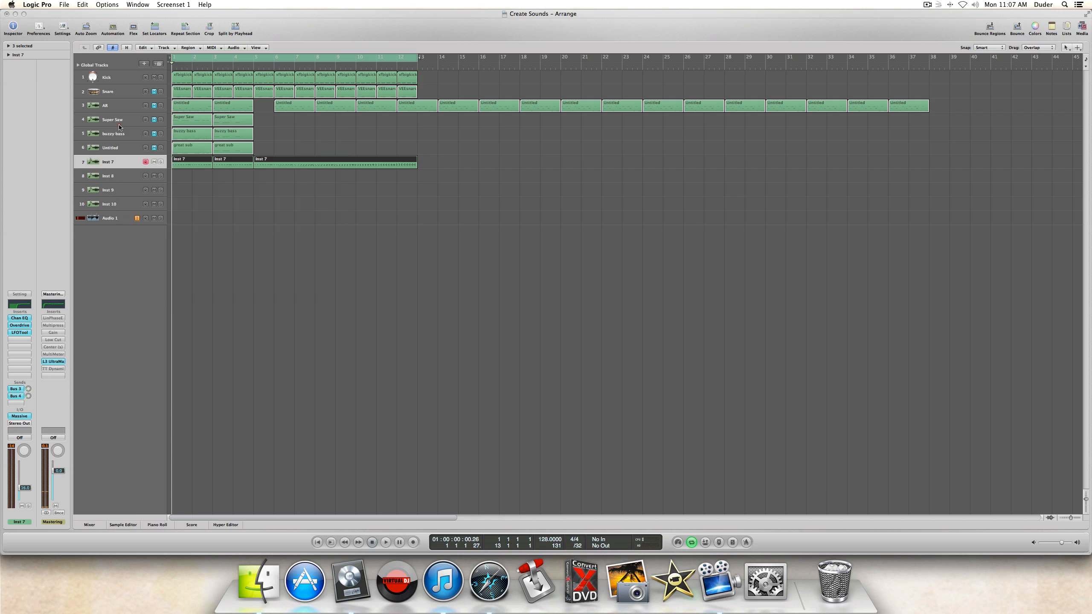
Step: Review the Overdrive drive, tone and output settings on Inst 7 and close the plug-in window
left_click(20, 326)
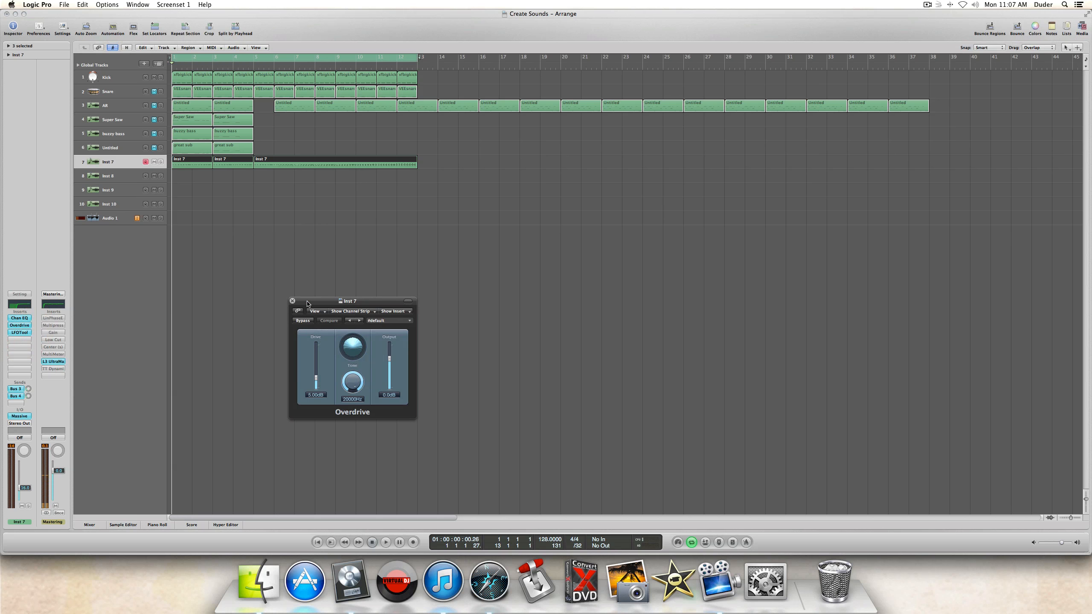
left_click_drag(308, 303, 279, 288)
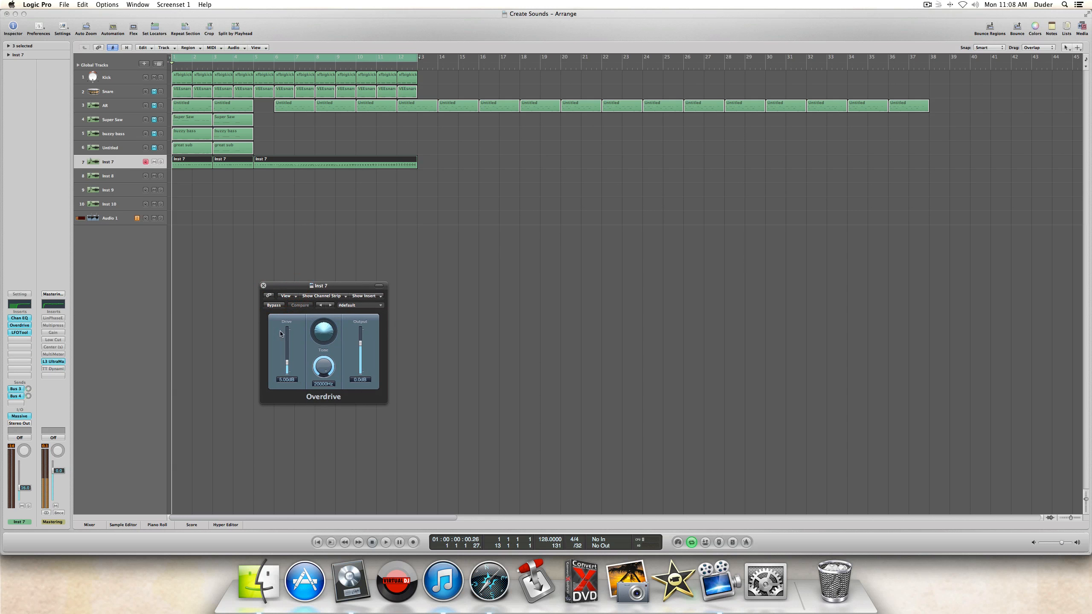
left_click(264, 286)
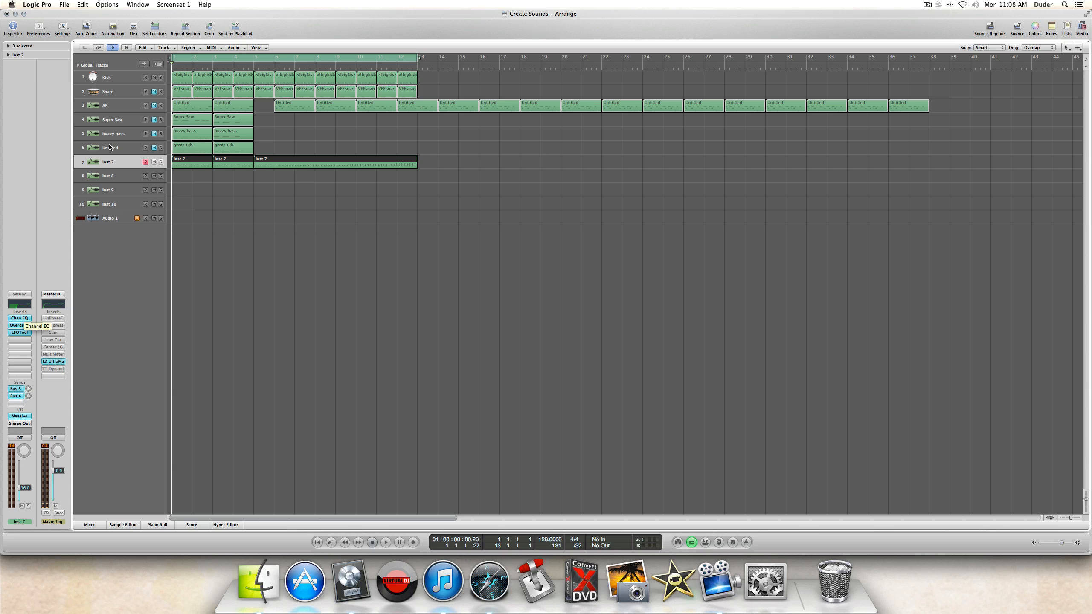
Step: Mute the Kick track, bypass the Channel EQ, Overdrive and LFOTool inserts on Inst 7, and audition the unprocessed sound
left_click(154, 78)
left_click(20, 332, "alt")
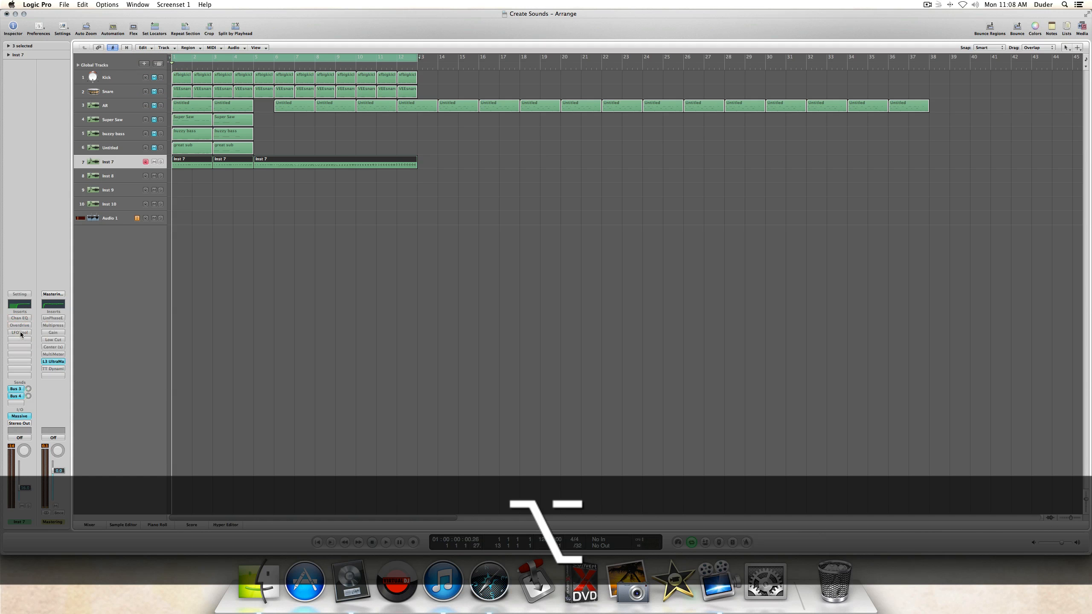
key("space")
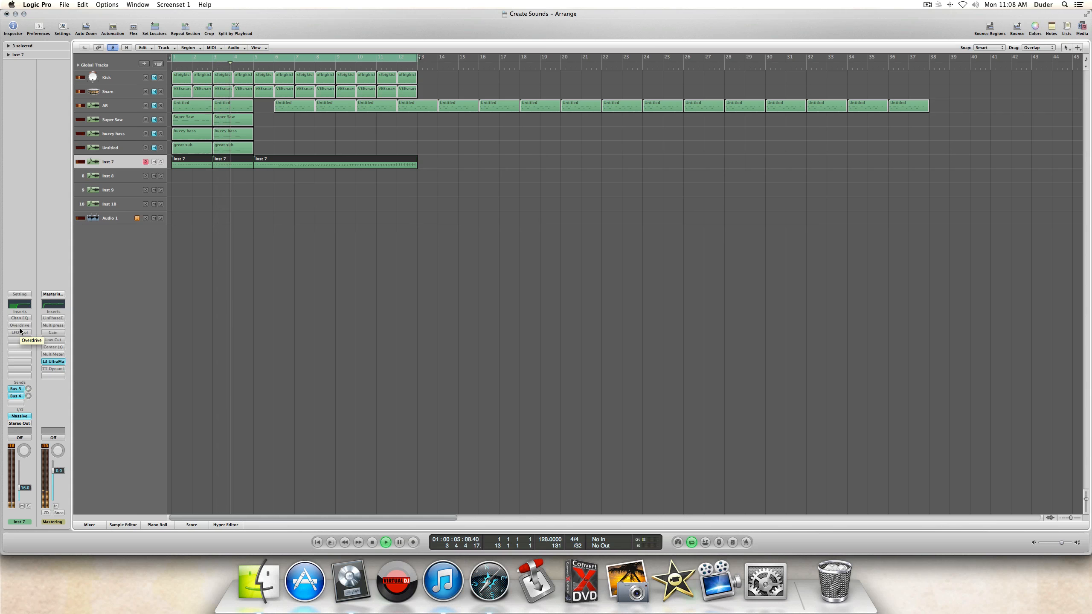
key("alt")
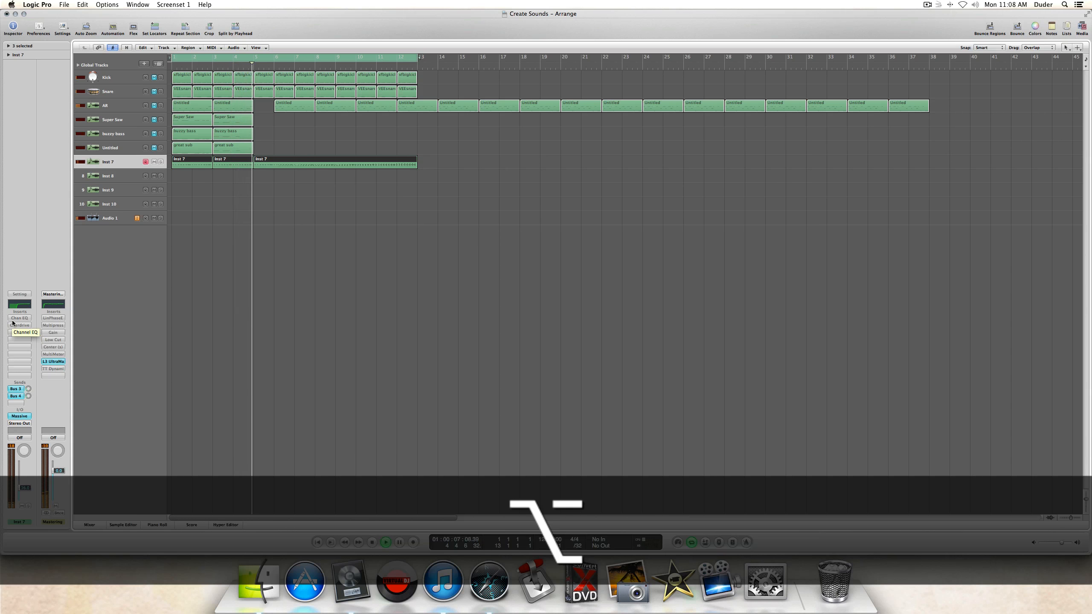
key("space")
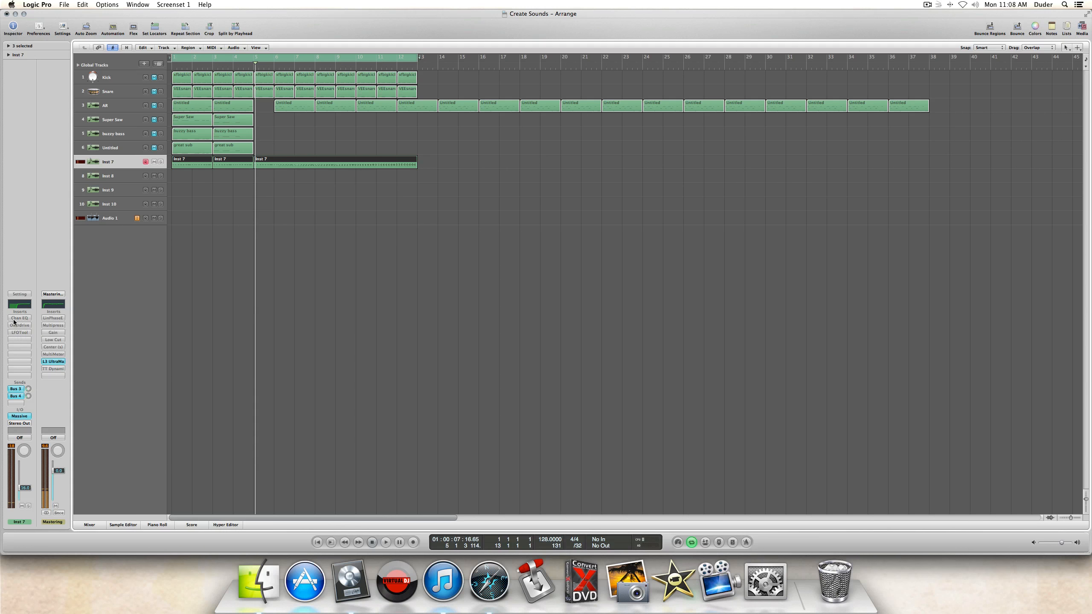
Step: During playback, re-enable the Channel EQ, Overdrive and LFOTool inserts on Inst 7, comparing the sound with Overdrive off and on
key("space")
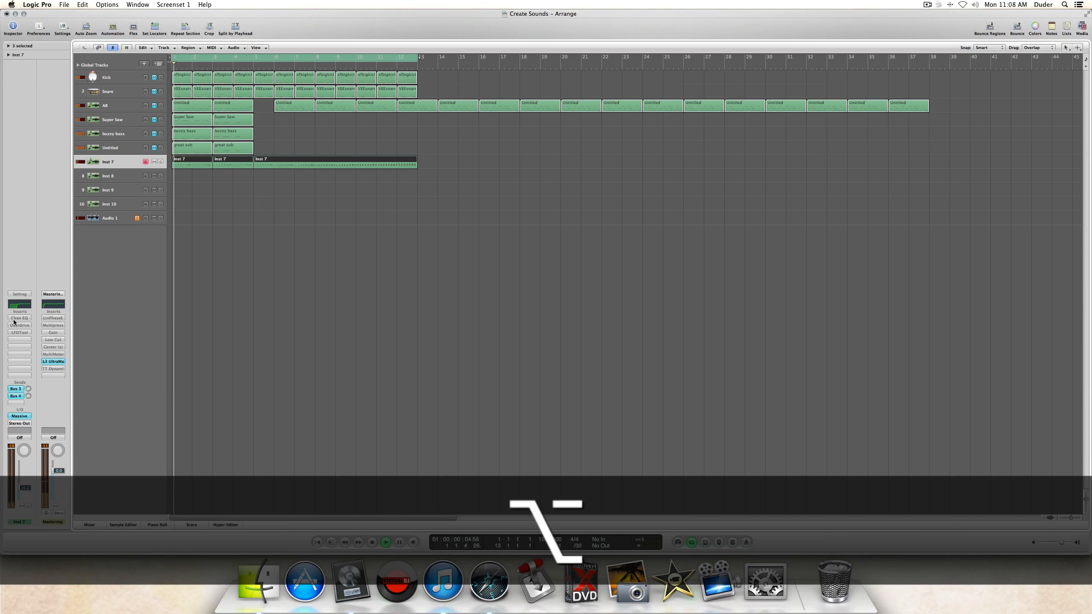
left_click(15, 318, "alt")
left_click(19, 325, "alt")
left_click(21, 332, "alt")
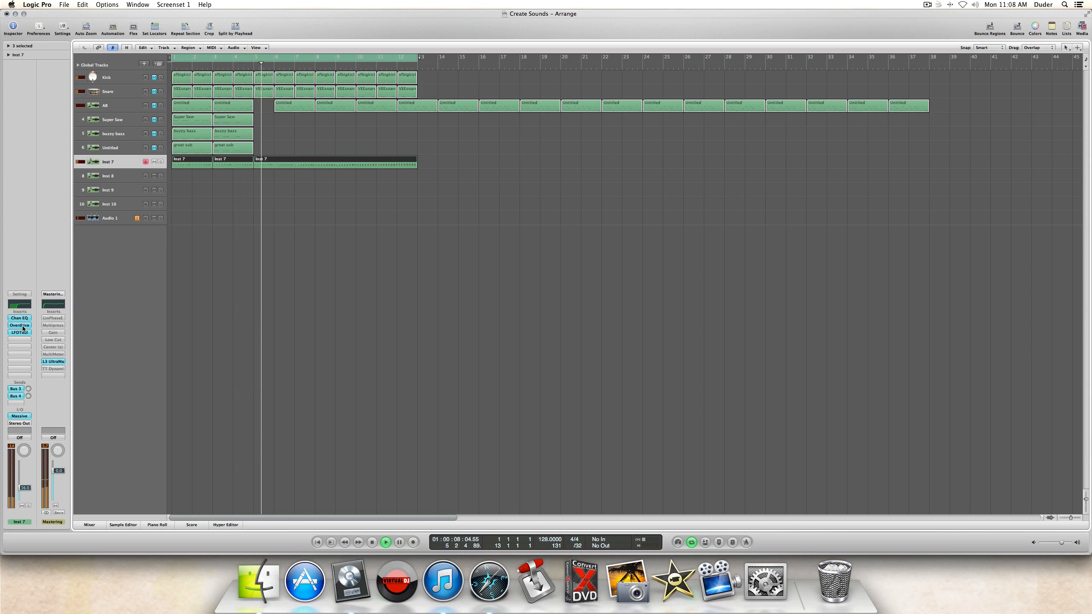
left_click(23, 326, "alt")
left_click(23, 325, "alt")
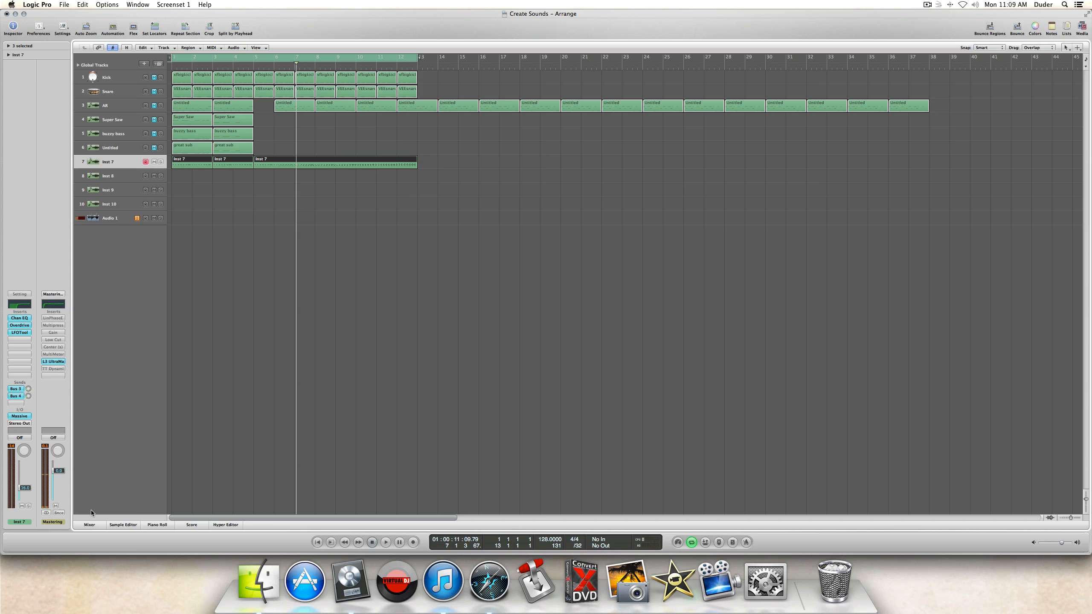
Step: Show the mixer and rename the Aux 4 channel strip to Delay
left_click(90, 524)
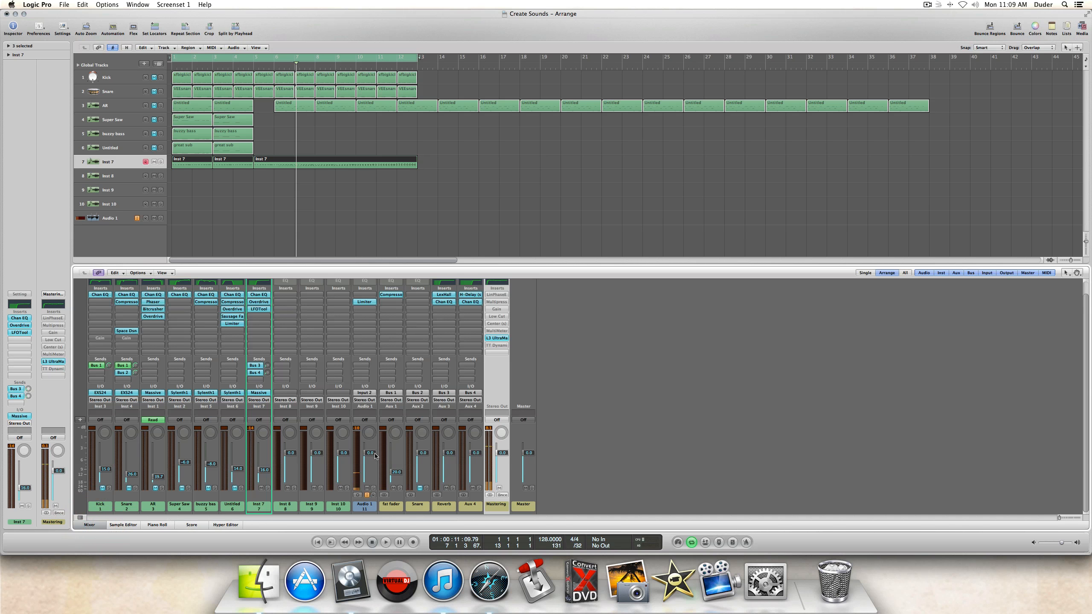
left_click(450, 507)
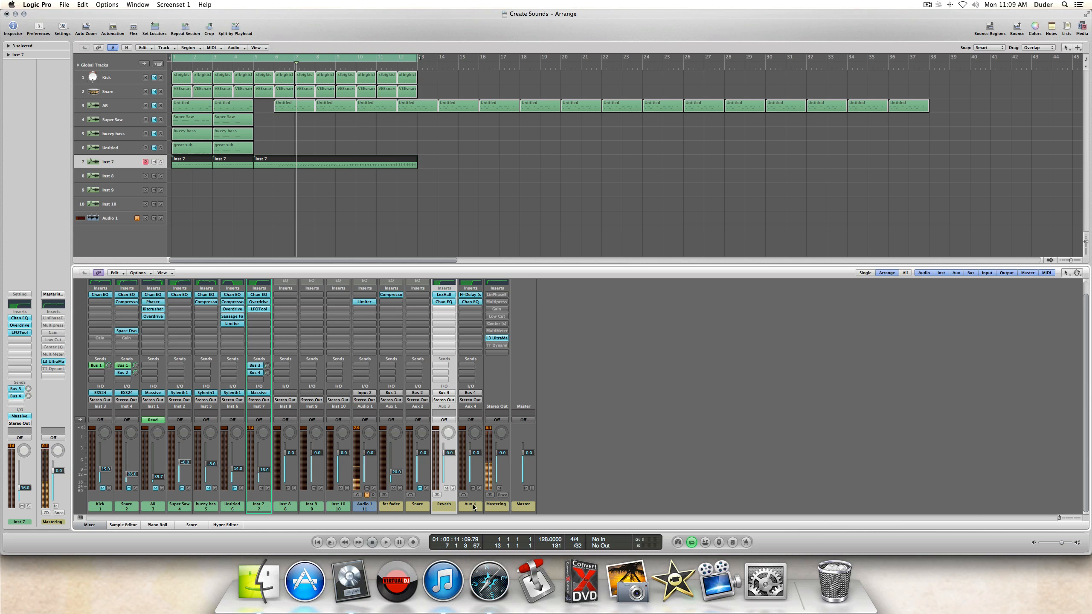
left_click(471, 505)
left_click(473, 506)
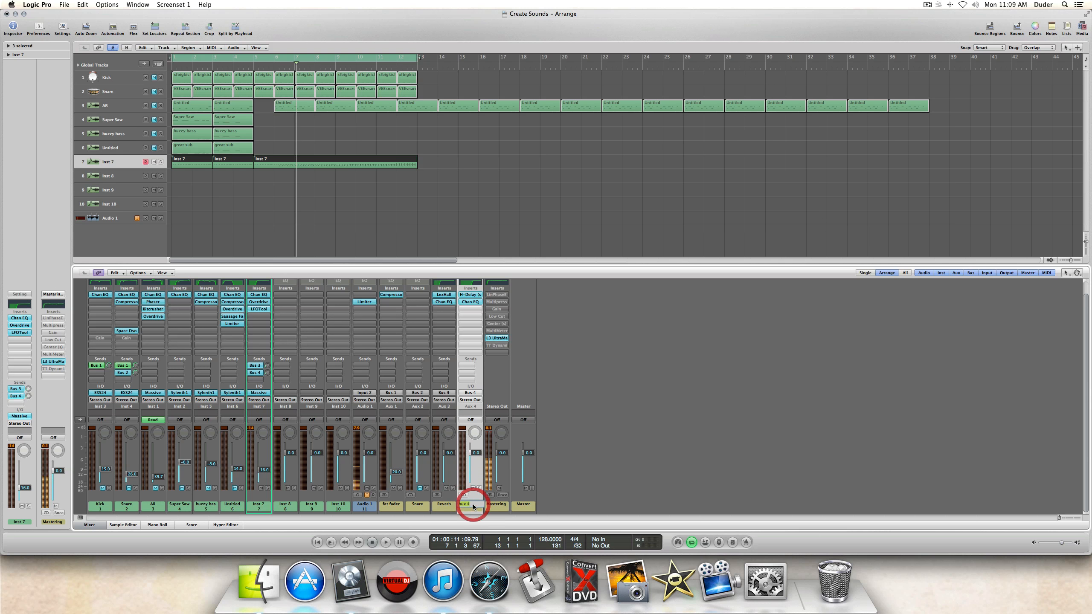
type("Dela")
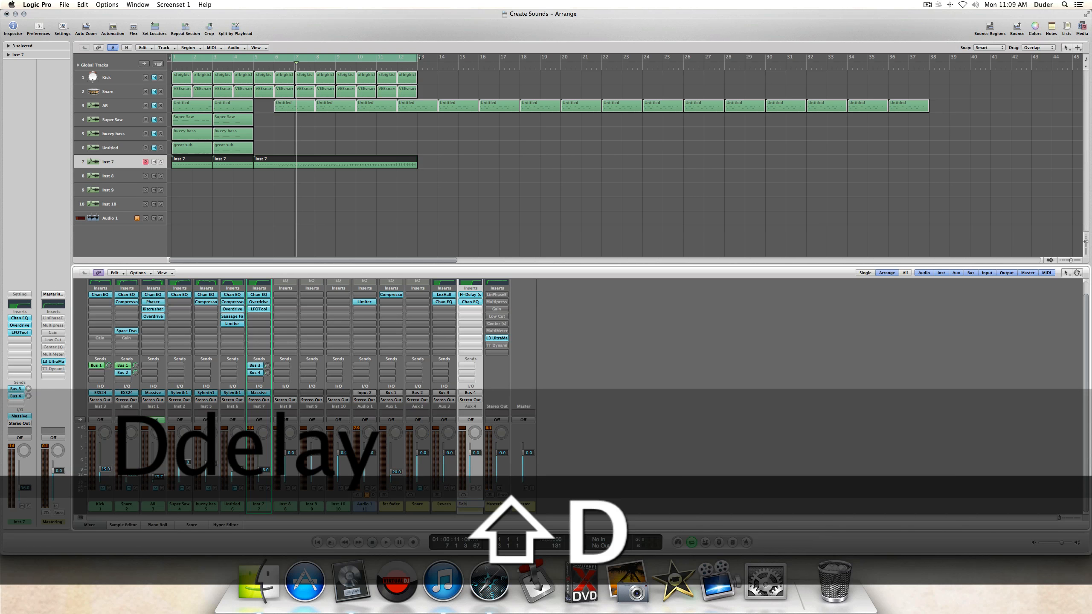
type("y")
key("Return")
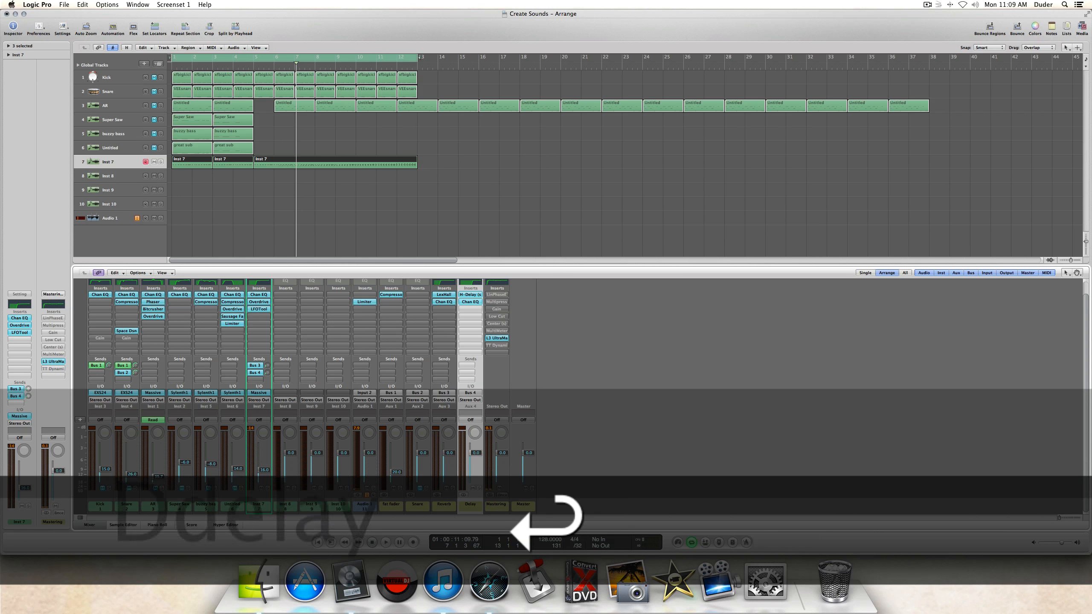
Step: Review the H-Delay settings on the Delay channel, close the plug-in, and check the Bus 3 and Bus 4 send levels on Inst 7
left_click(471, 295)
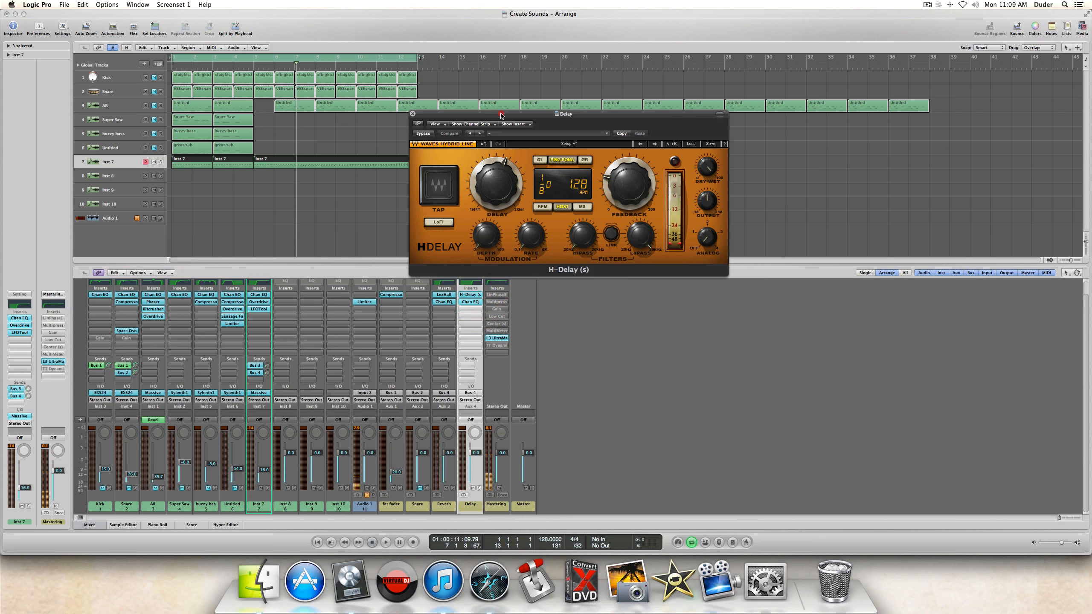
left_click_drag(501, 115, 413, 120)
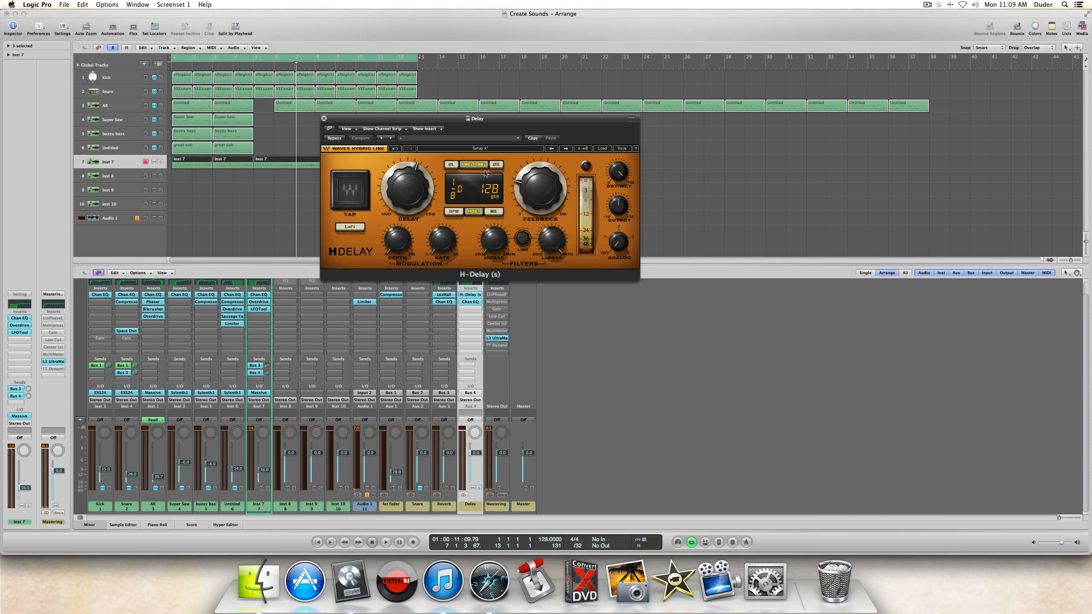
left_click(541, 190)
mouse_move(621, 171)
left_click(324, 119)
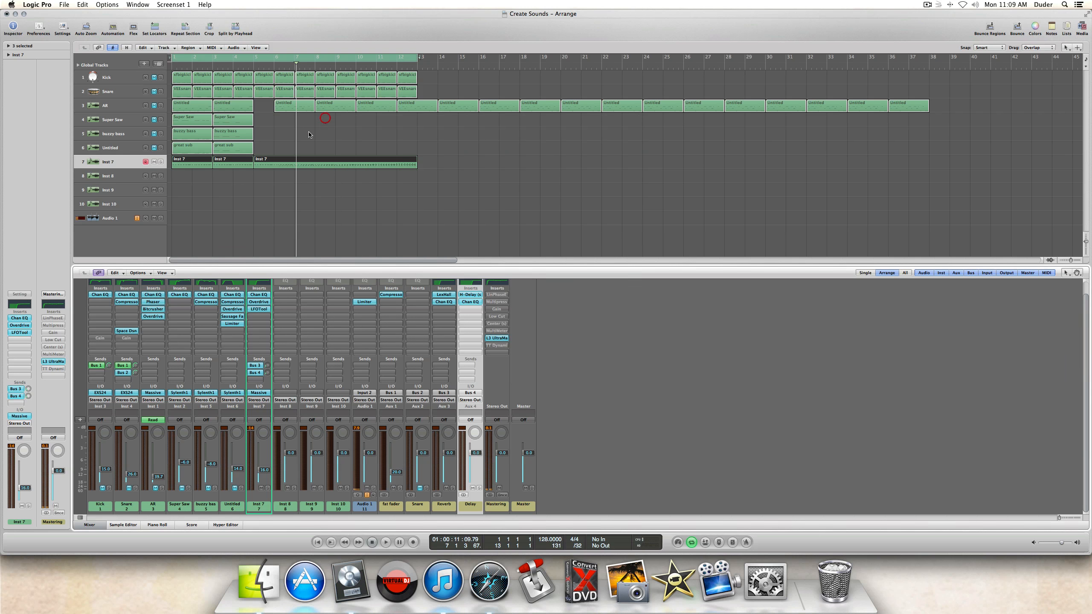
left_click(29, 390)
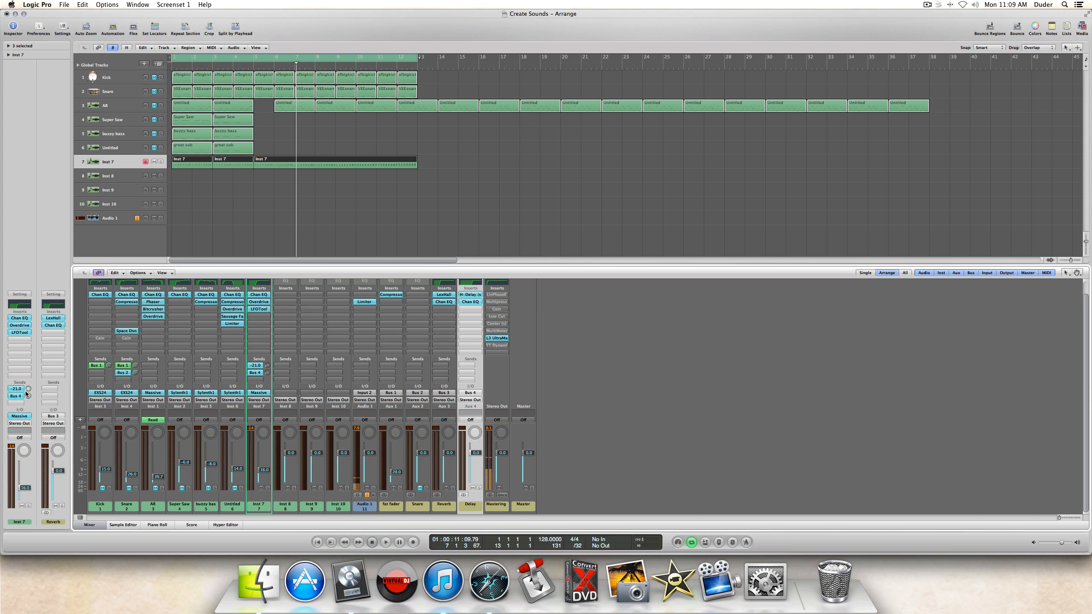
left_click(26, 396)
Step: Open the first Inst 7 region in the Piano Roll, examine its note pattern across the whole region, and audition it
left_click(221, 193)
left_click_drag(191, 173, 286, 164)
double_click(200, 163)
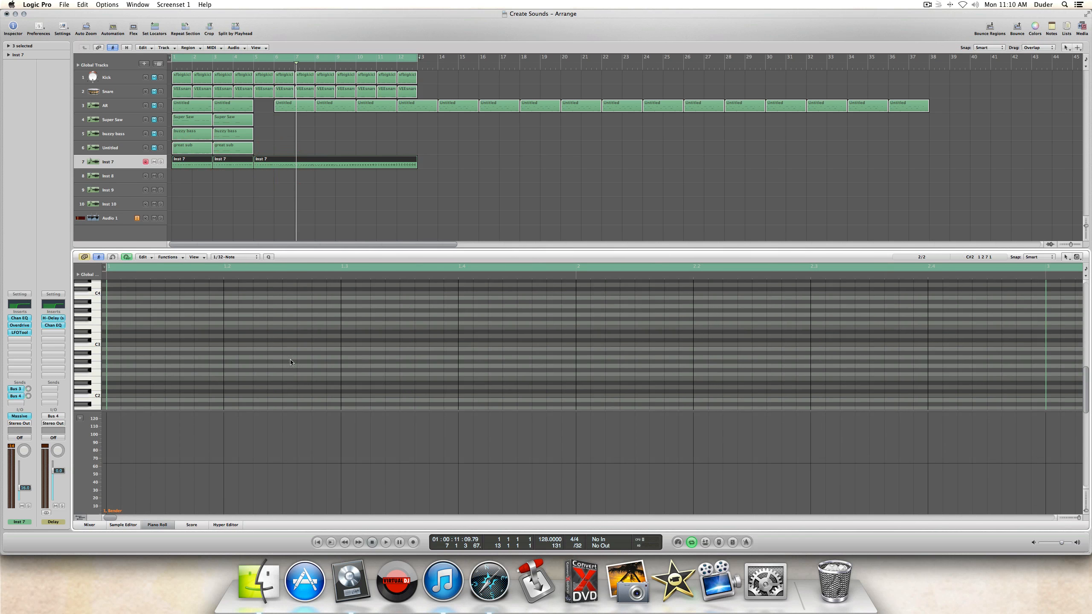
left_click(207, 192)
left_click(184, 162)
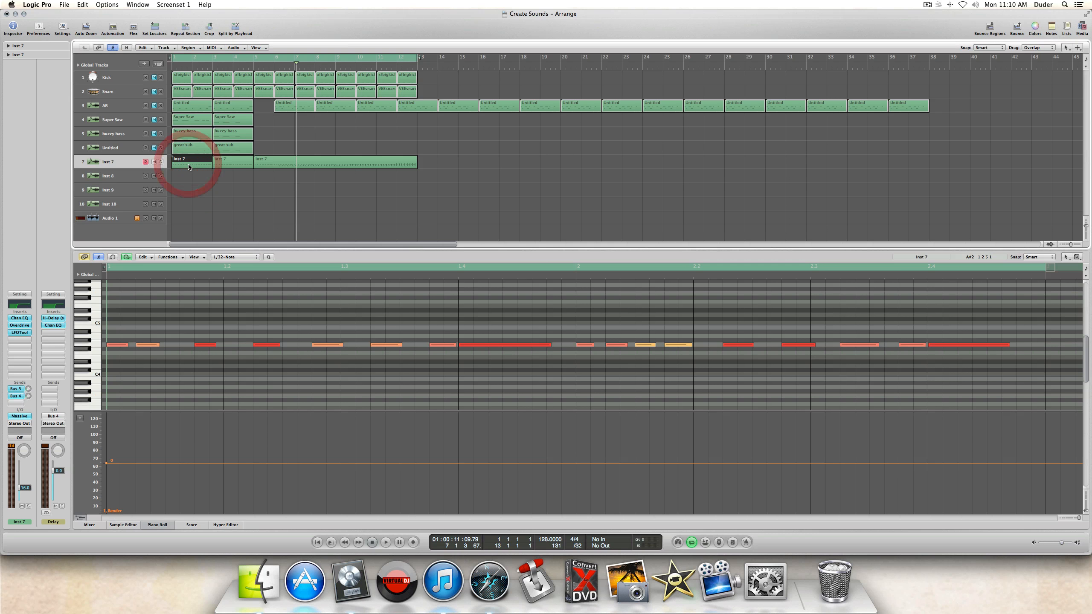
left_click_drag(1080, 522, 1080, 520)
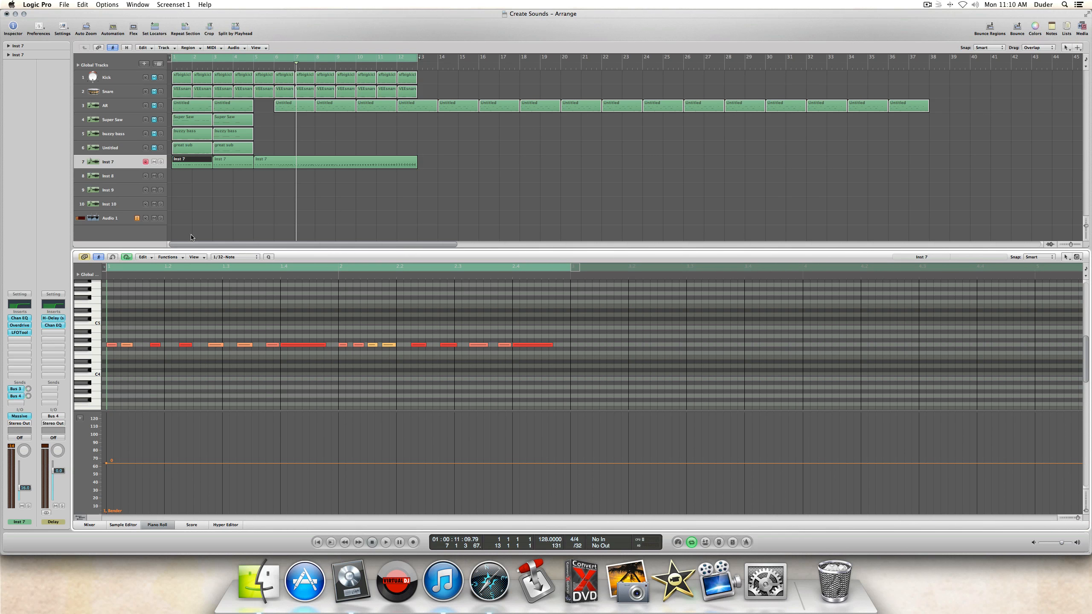
key("space")
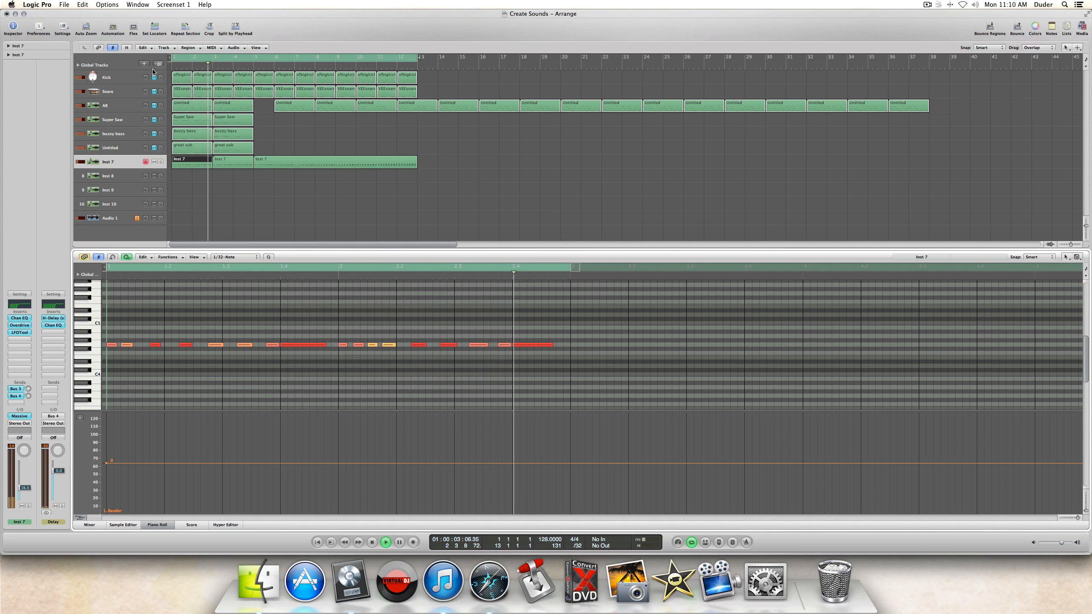
key("space")
Step: Examine the pitch bend ramp across the long third Inst 7 region, audition from the project start, and unmute the Kick track
left_click(232, 165)
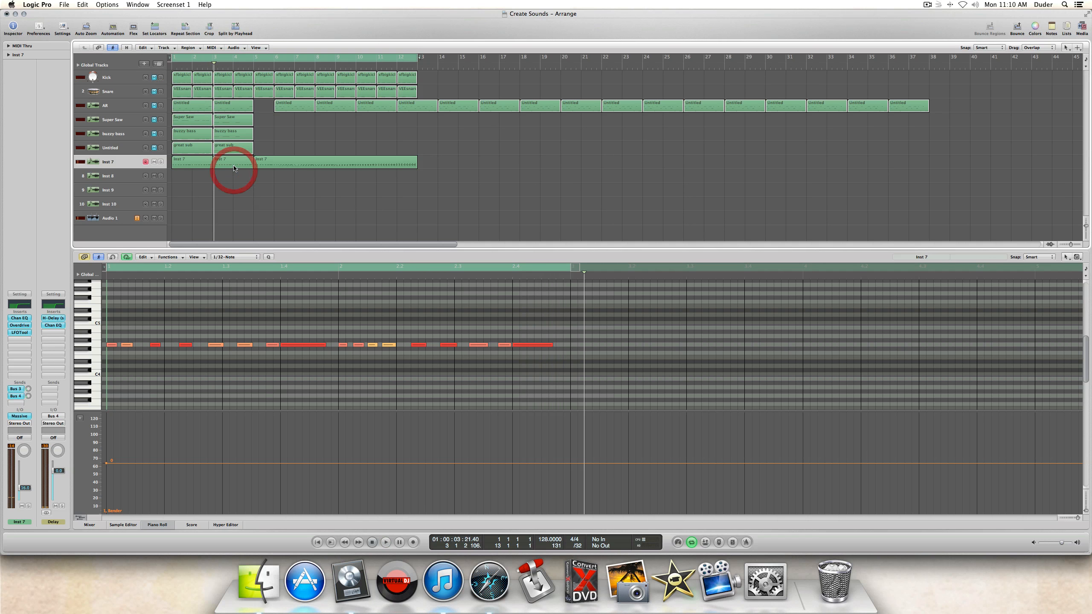
left_click(283, 165)
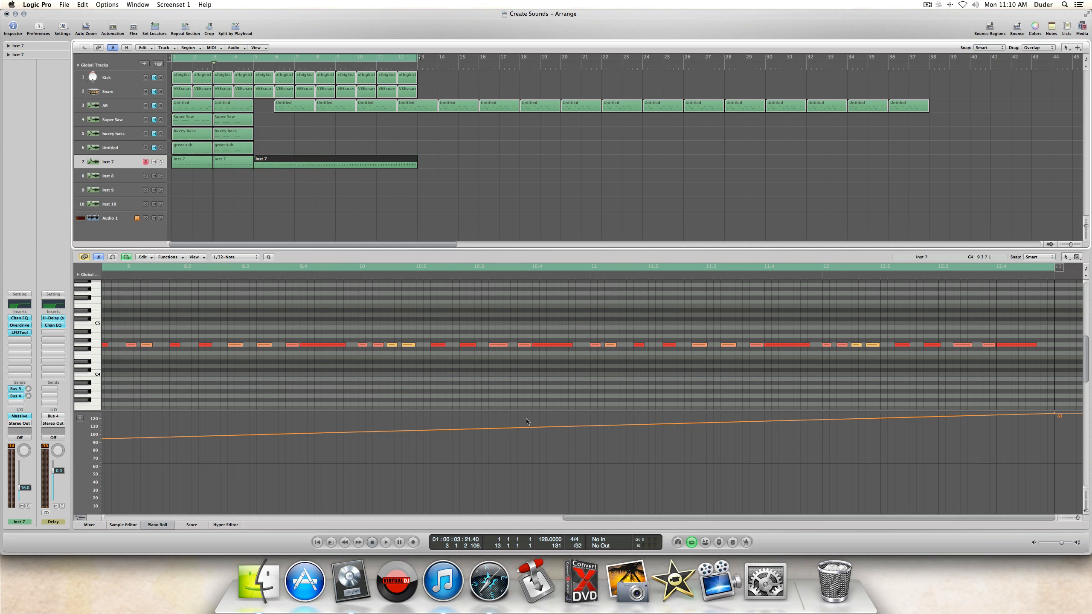
left_click(1079, 519)
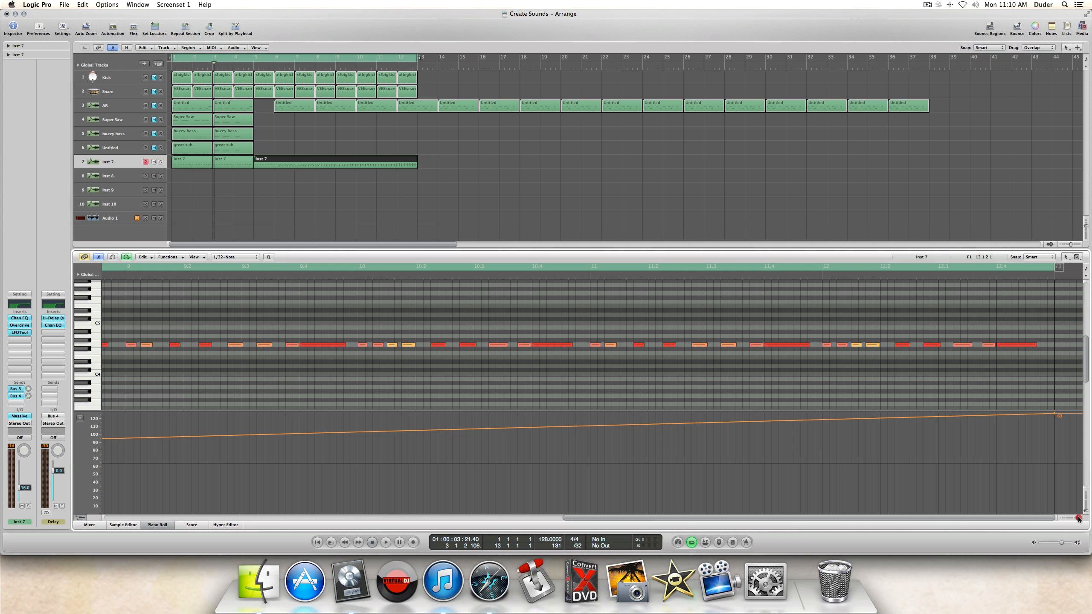
left_click_drag(1079, 518, 1077, 518)
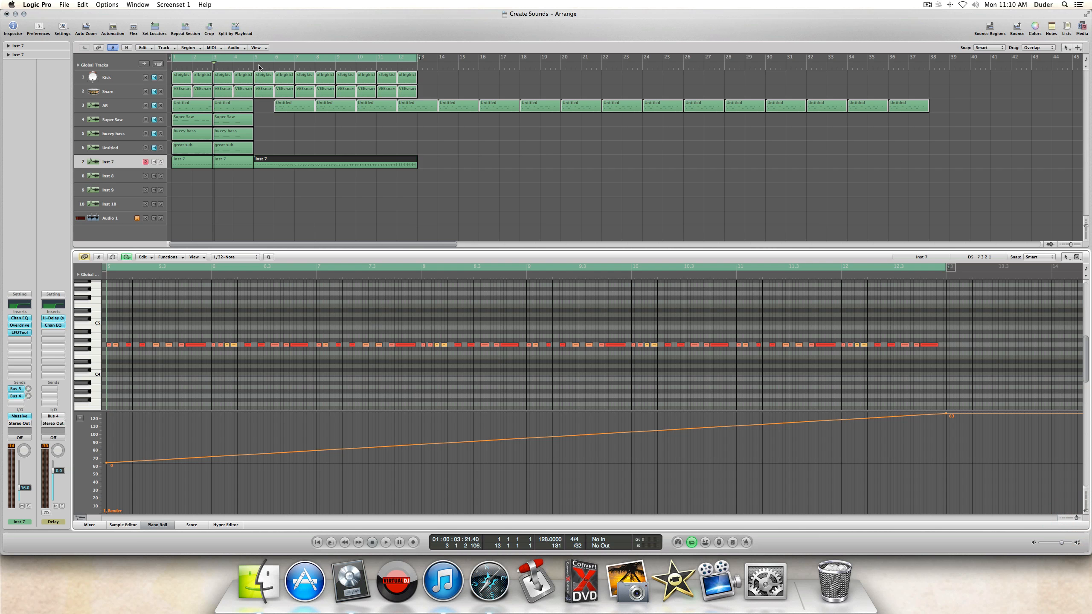
key("Return")
key("space")
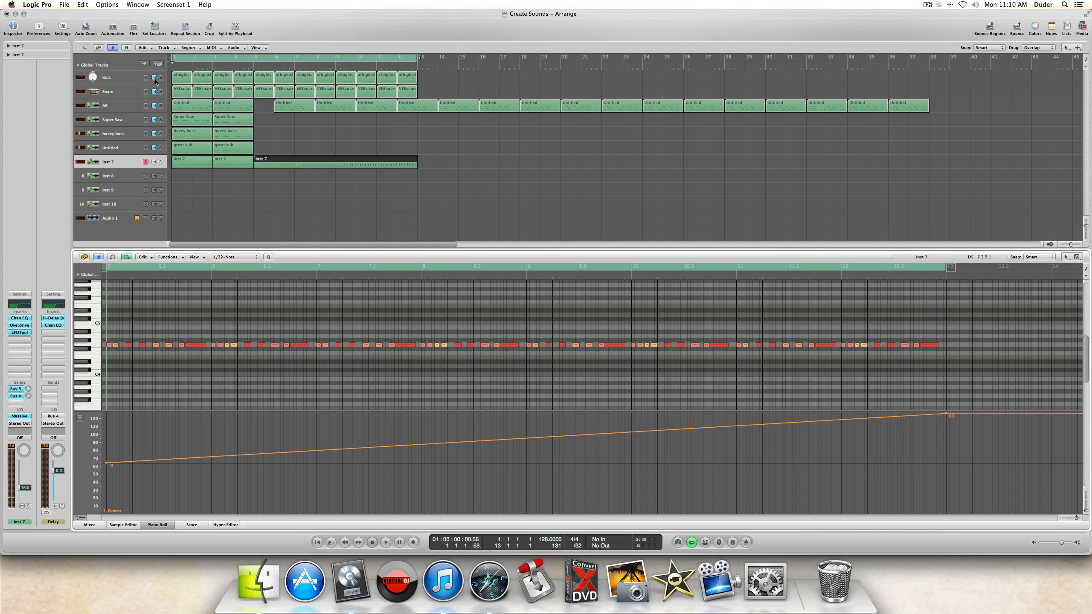
left_click(155, 79)
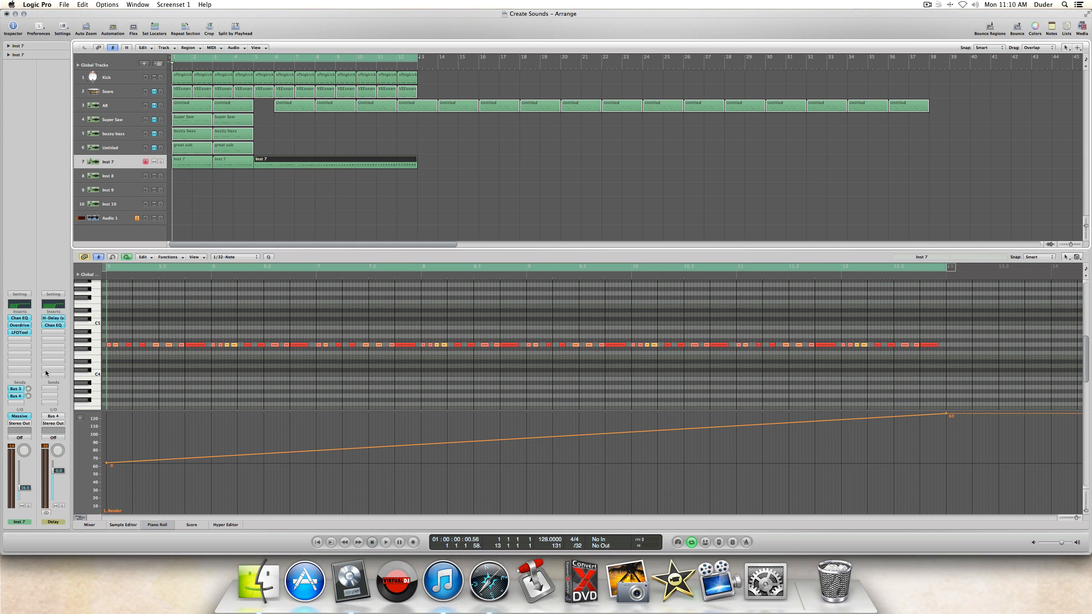
Step: Review the Massive oscillator, filter and effect settings on Inst 7, and display its first envelope
left_click(26, 419)
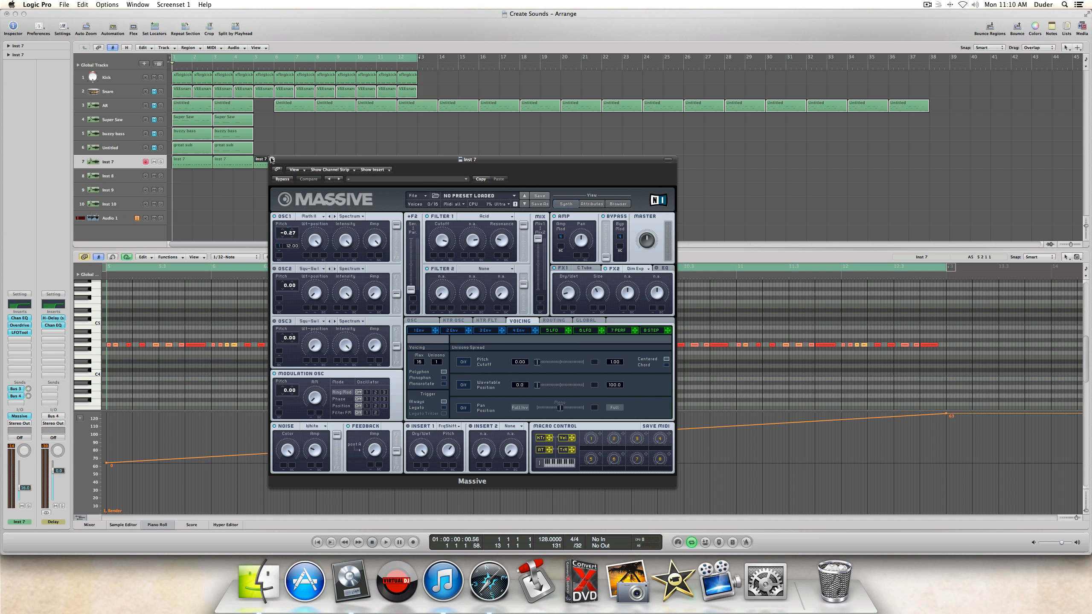
left_click(271, 160)
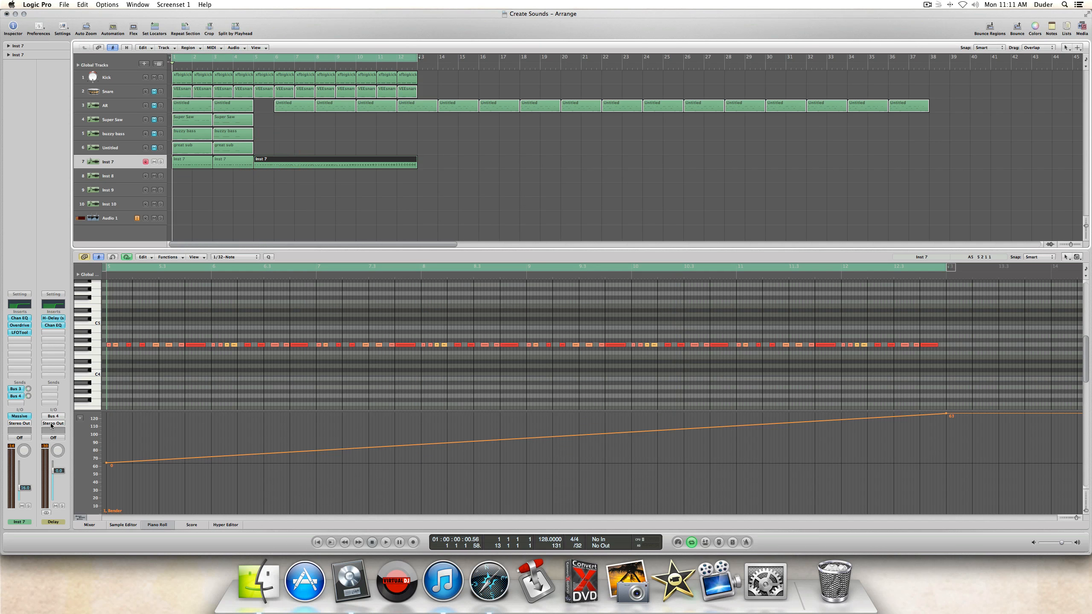
left_click(26, 416)
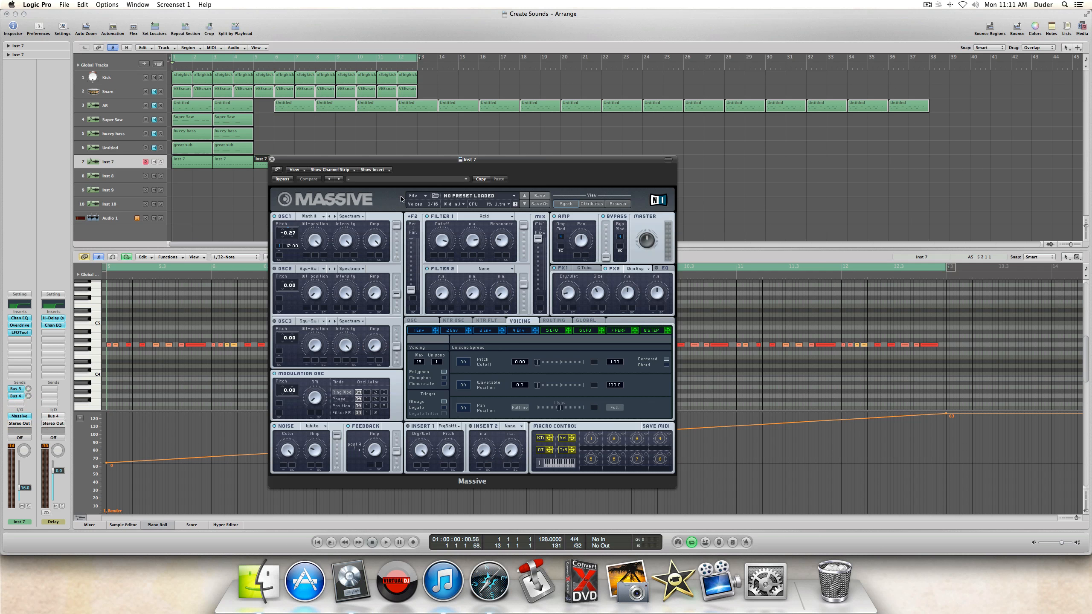
left_click_drag(396, 161, 358, 147)
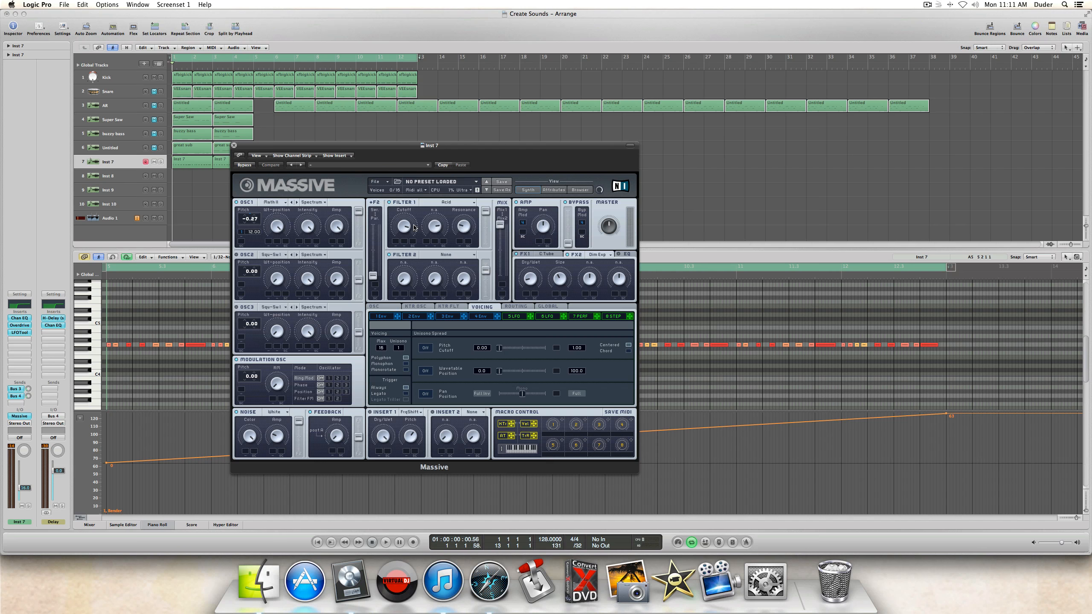
left_click(381, 316)
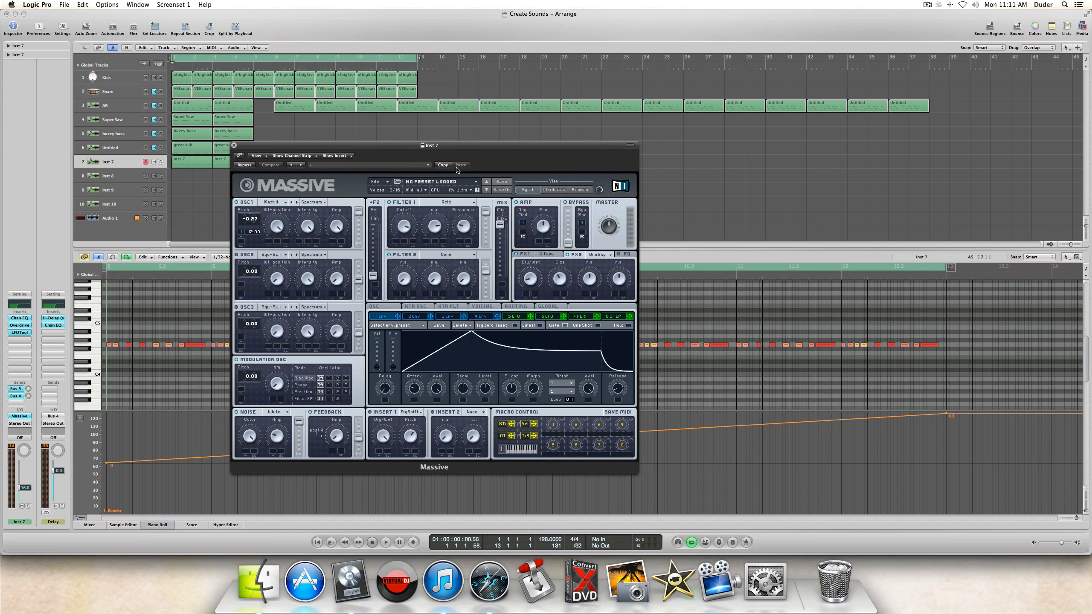
Step: Save the Massive sound as "Lucky Riser" in the Massive sounds folder, close the synth window and deselect the Inst 7 region
left_click(380, 182)
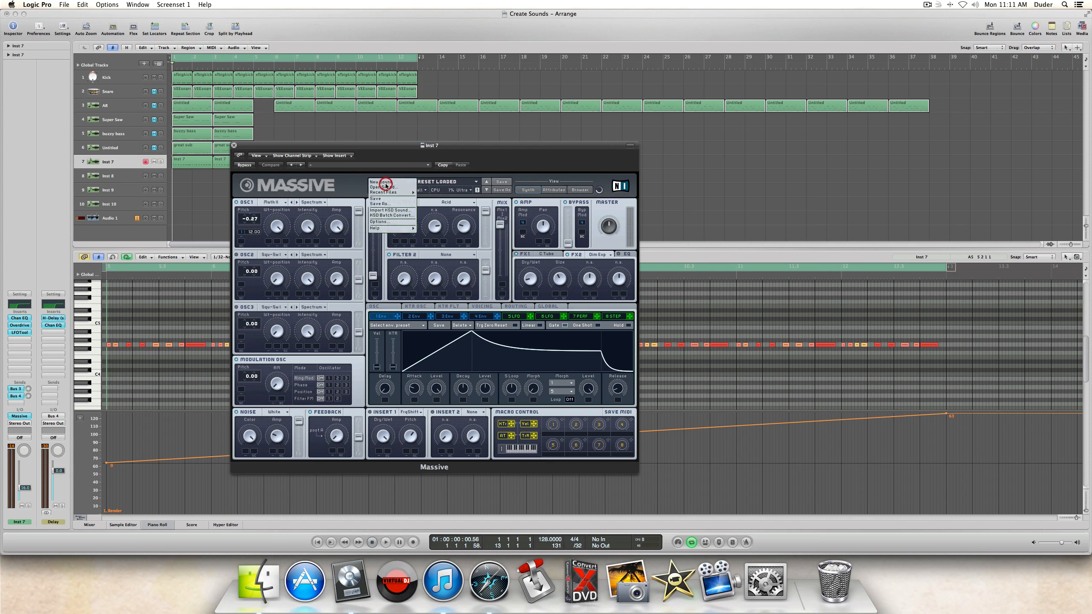
left_click(384, 204)
type("L")
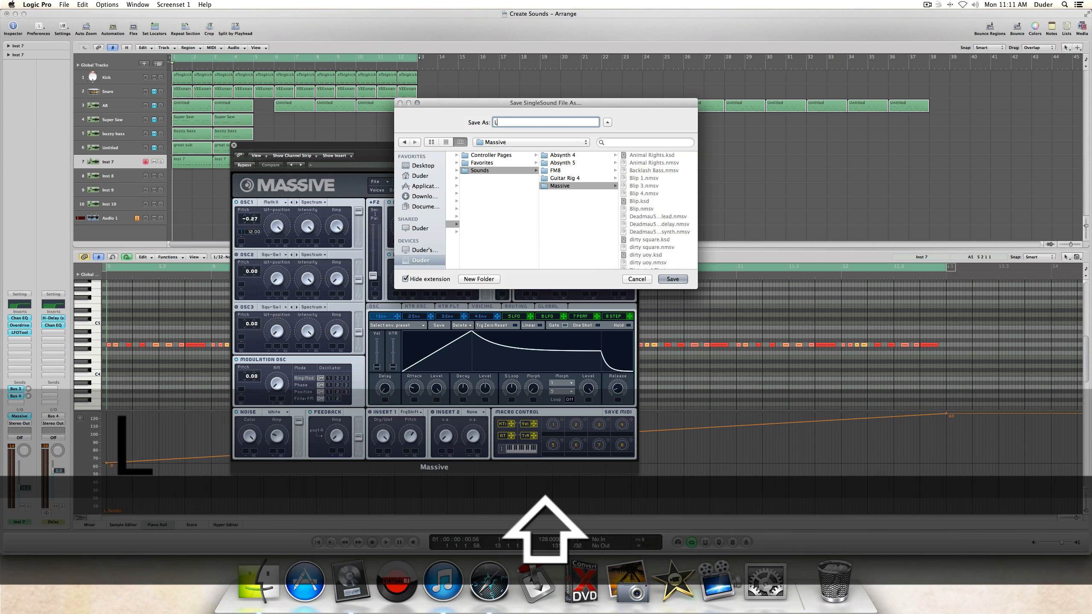
type("ucky Riser")
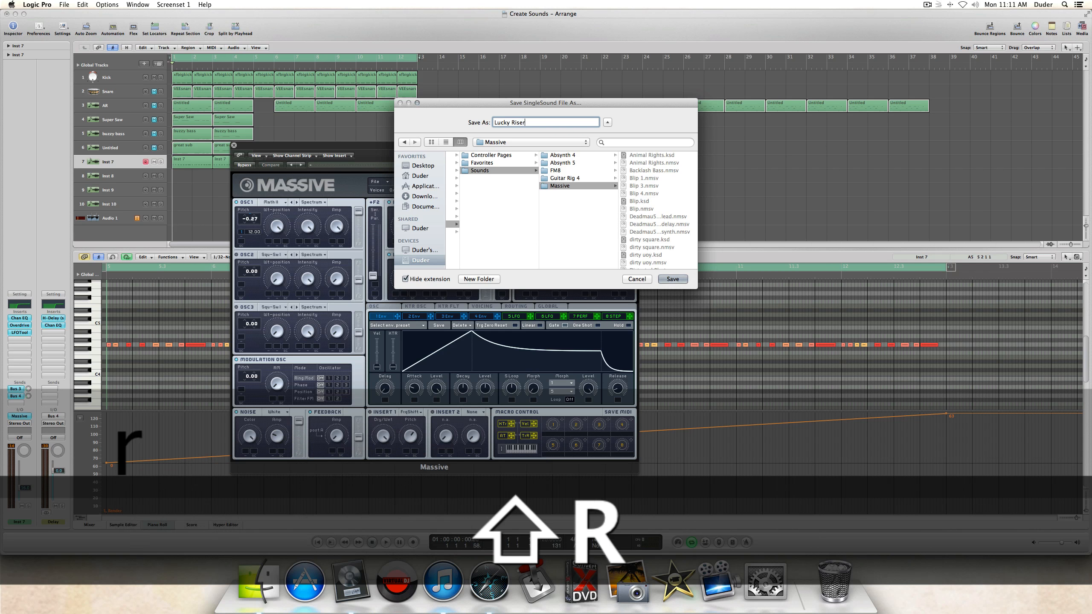
left_click(673, 279)
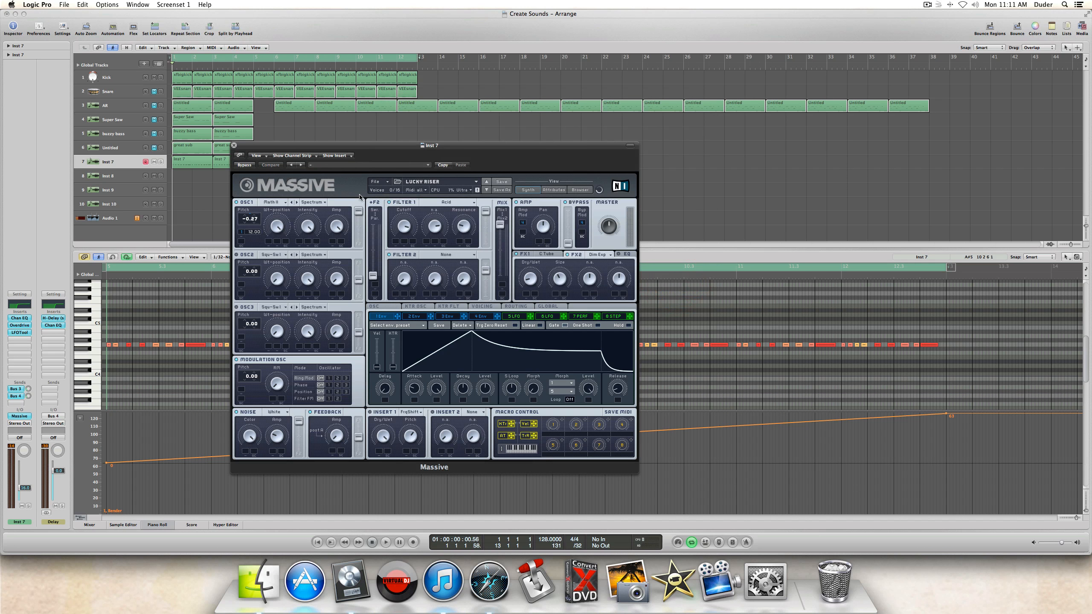
left_click(234, 145)
left_click(386, 207)
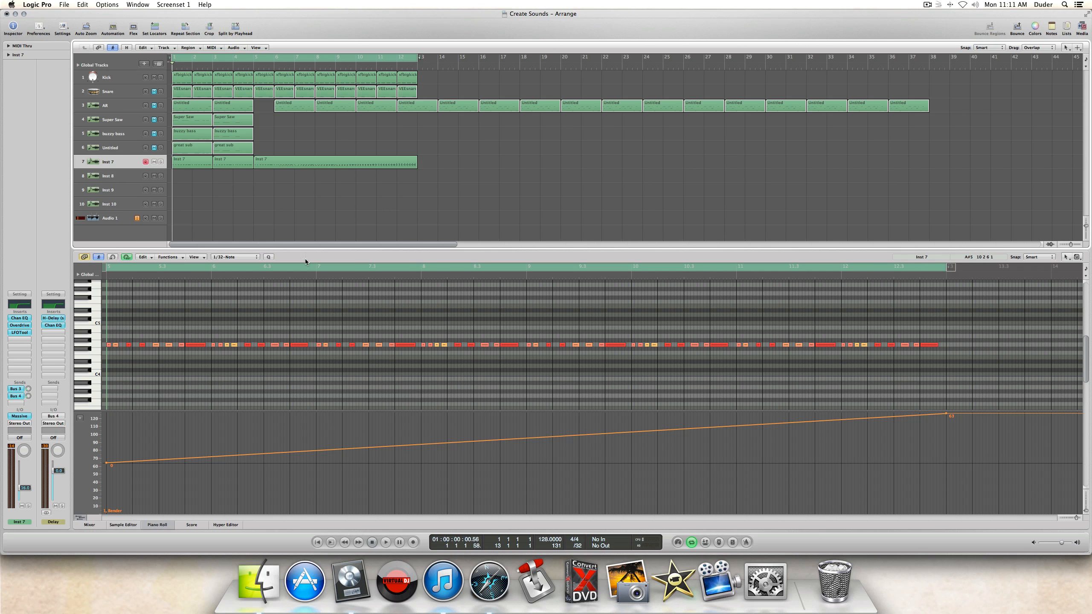
Step: Look over the Lucky Riser preset in Massive on Inst 7 once more and close the synth window
left_click(18, 423)
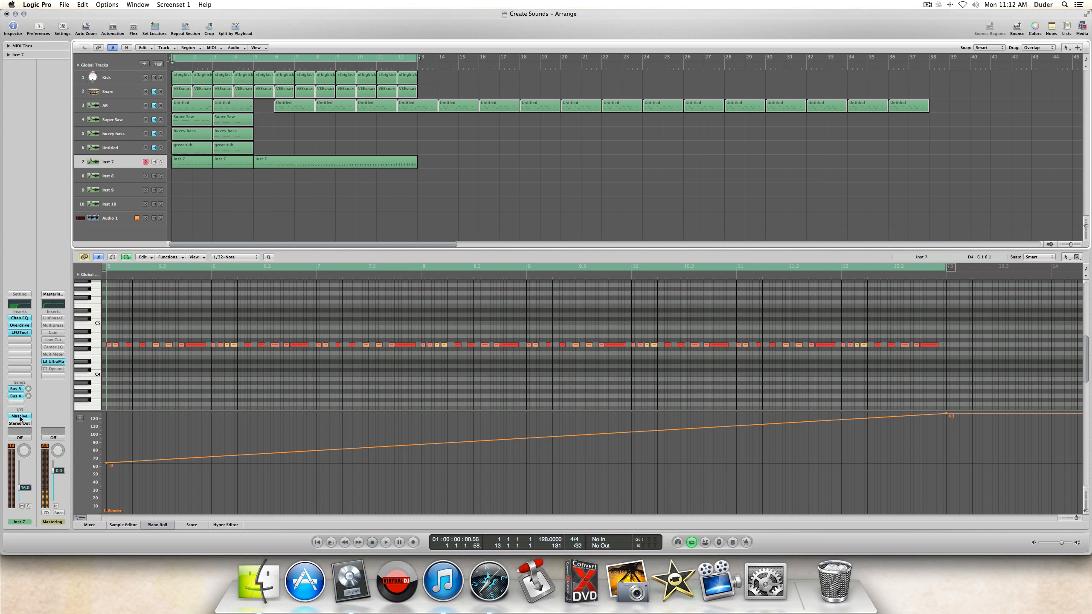
left_click(20, 416)
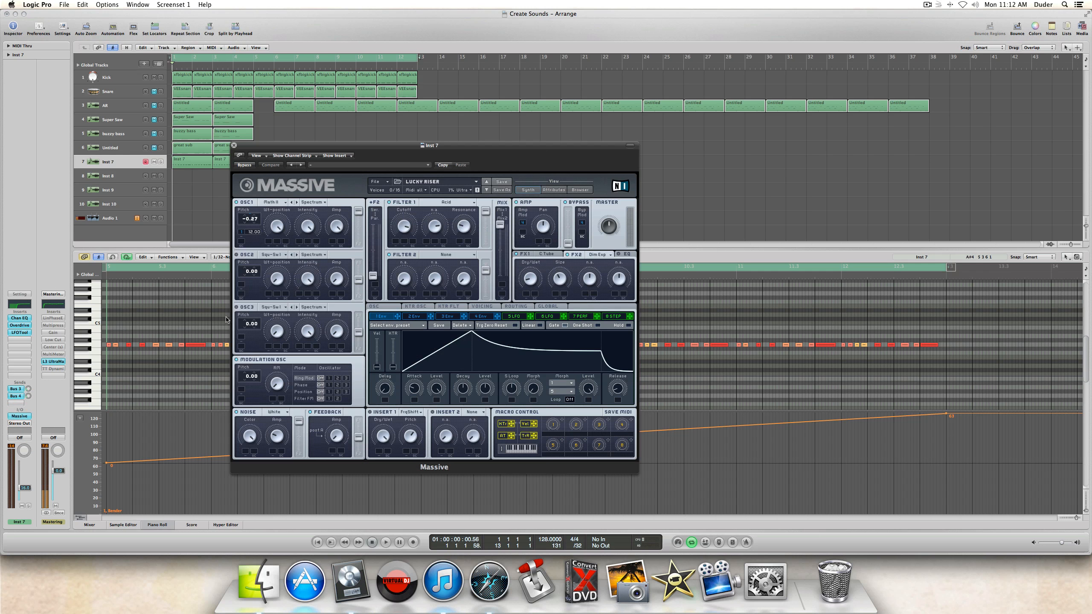
left_click_drag(320, 148, 302, 132)
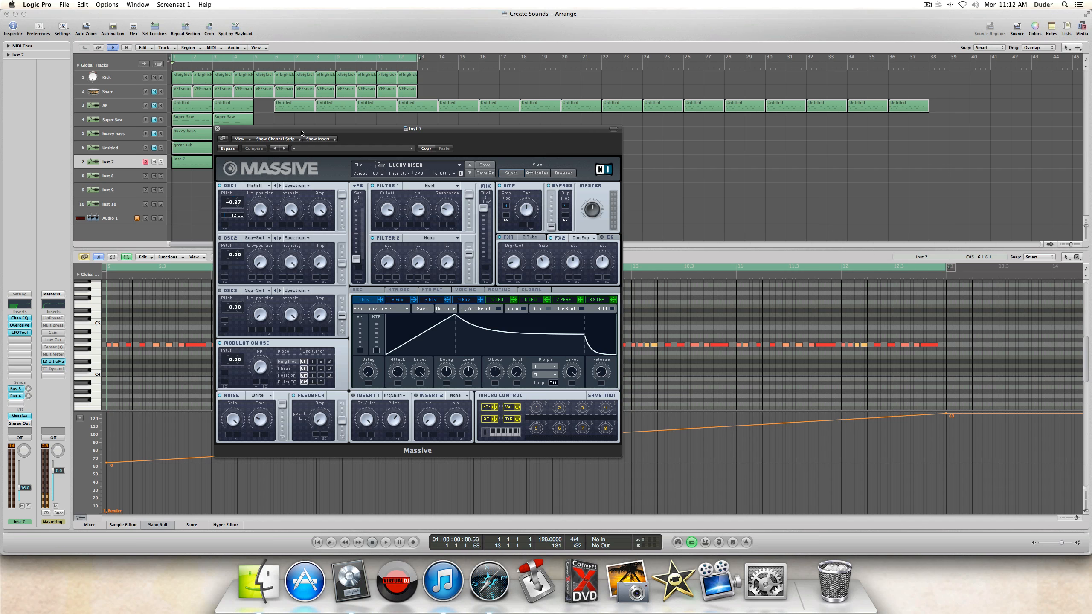
left_click(218, 129)
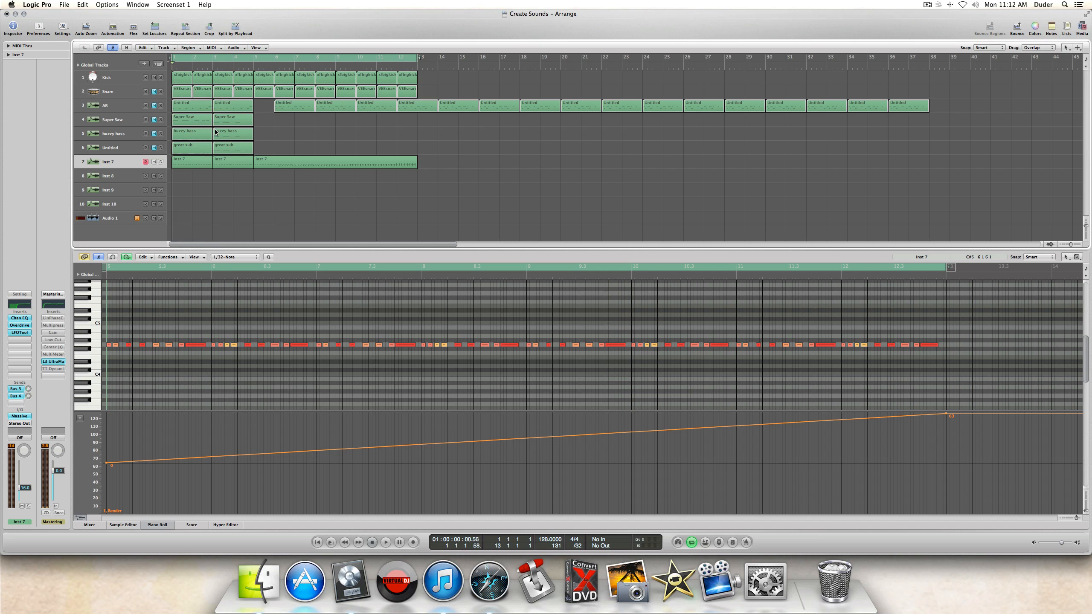
left_click(240, 211)
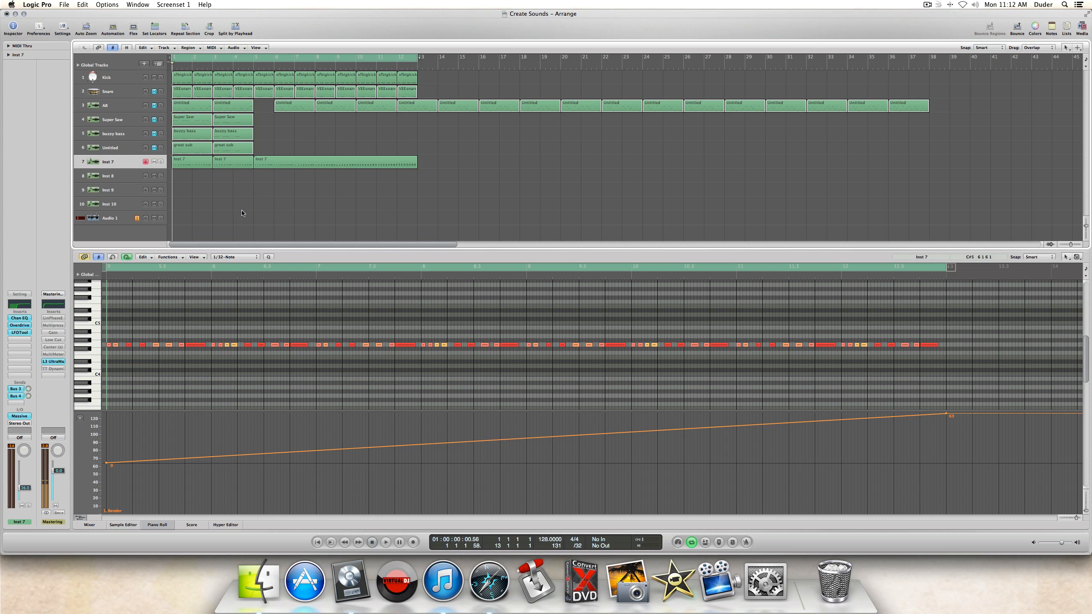